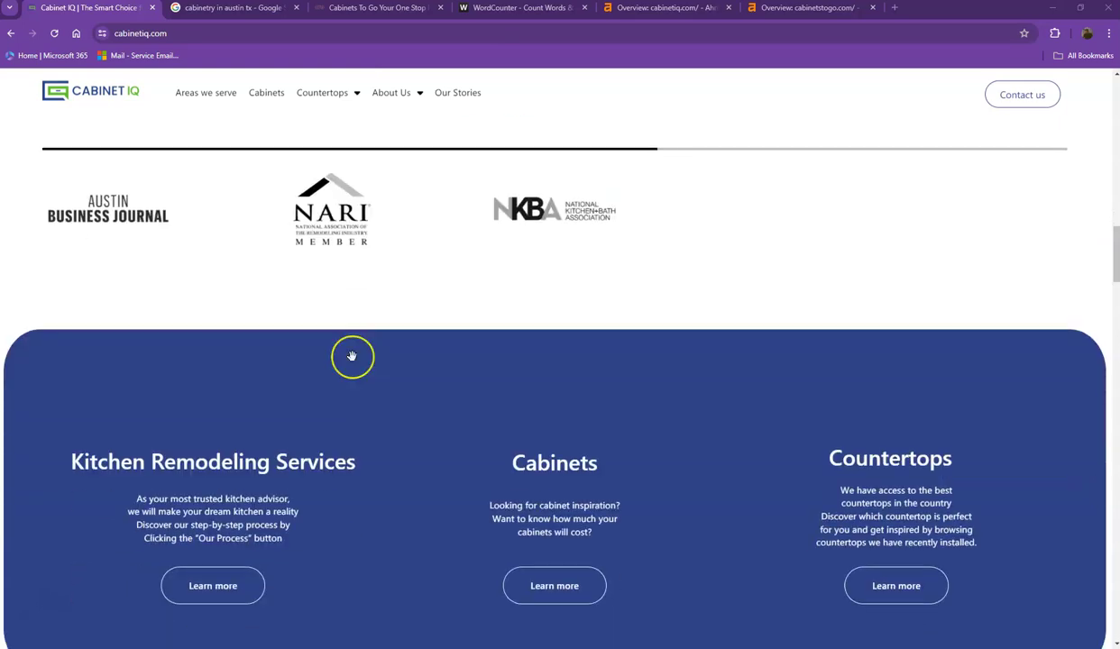
- Look over the services and Why Choose sections of the Cabinet IQ home page and return toward its intro
{"action": "scroll", "coordinate": [353, 362], "scroll_direction": "down", "scroll_amount": 3}
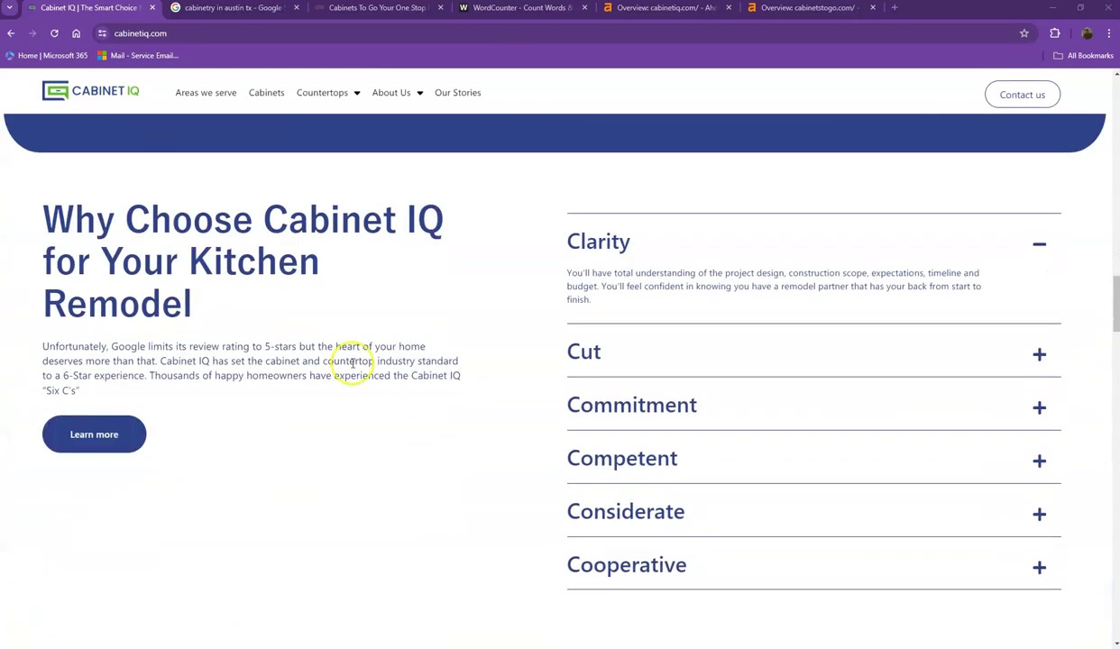
{"action": "scroll", "coordinate": [350, 374], "scroll_direction": "up", "scroll_amount": 12}
{"action": "scroll", "coordinate": [348, 379], "scroll_direction": "up", "scroll_amount": 6}
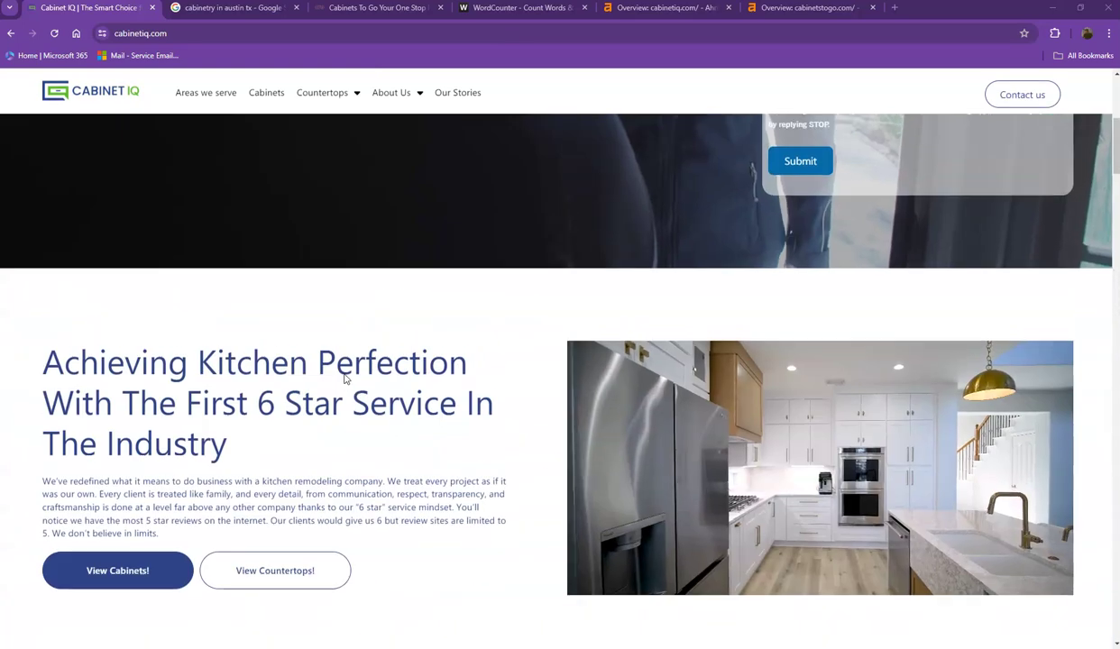
- Switch to the Cabinets To Go site, dismiss the free catalog pop-up and skim the home page
{"action": "left_click", "coordinate": [325, 8]}
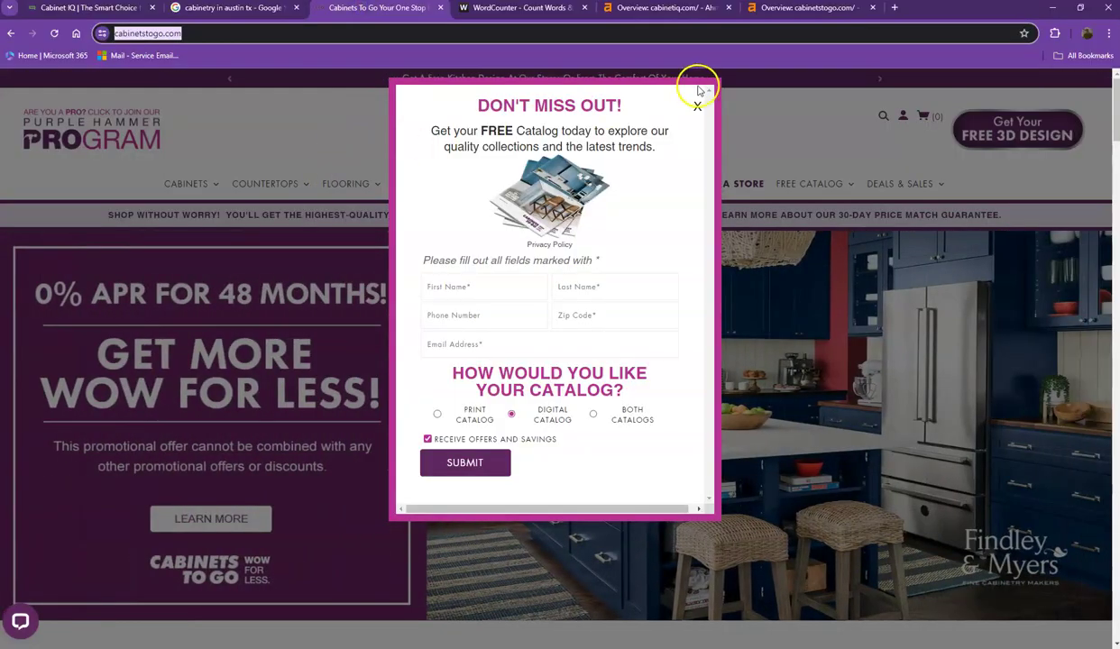
{"action": "left_click", "coordinate": [697, 106]}
{"action": "mouse_move", "coordinate": [471, 215]}
{"action": "scroll", "coordinate": [443, 236], "scroll_direction": "down", "scroll_amount": 3}
{"action": "scroll", "coordinate": [357, 324], "scroll_direction": "down", "scroll_amount": 3}
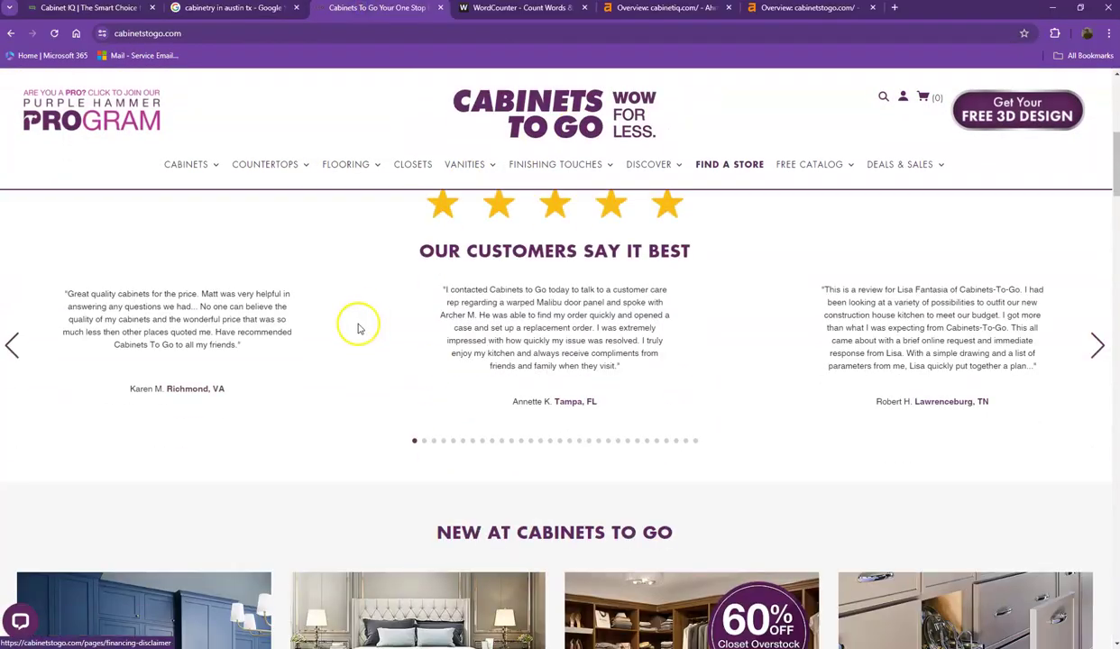
{"action": "scroll", "coordinate": [357, 330], "scroll_direction": "down", "scroll_amount": 4}
{"action": "scroll", "coordinate": [358, 358], "scroll_direction": "up", "scroll_amount": 5}
{"action": "scroll", "coordinate": [358, 357], "scroll_direction": "up", "scroll_amount": 5}
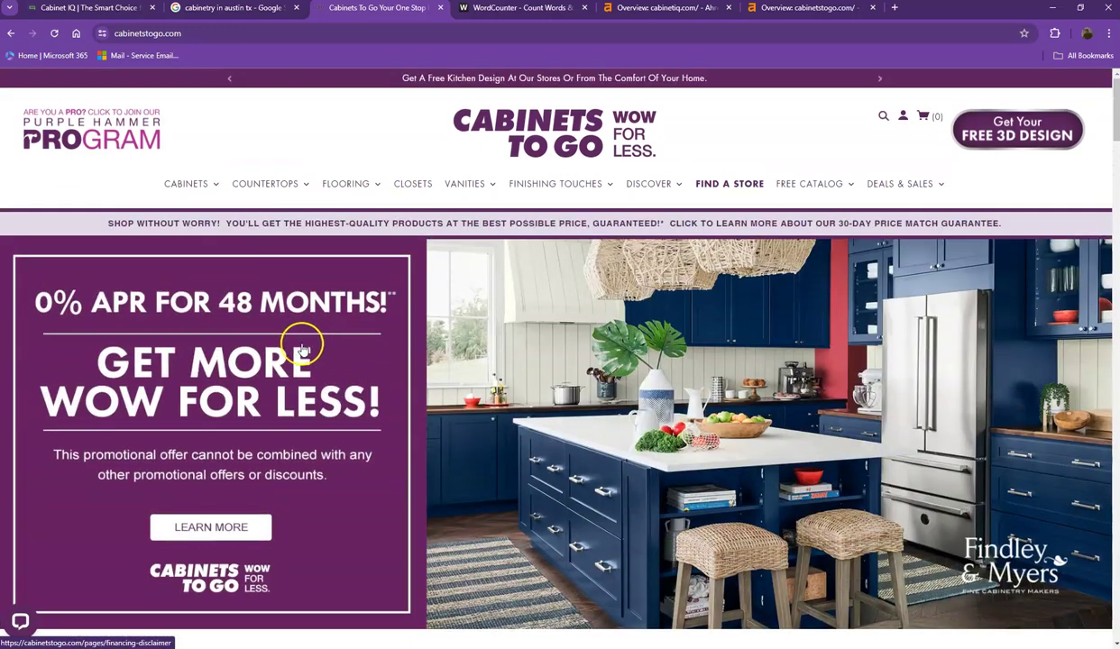
- Return to the Cabinet IQ site and examine its home page content from the intro through to the Learn From the Pros articles
{"action": "left_click", "coordinate": [88, 9]}
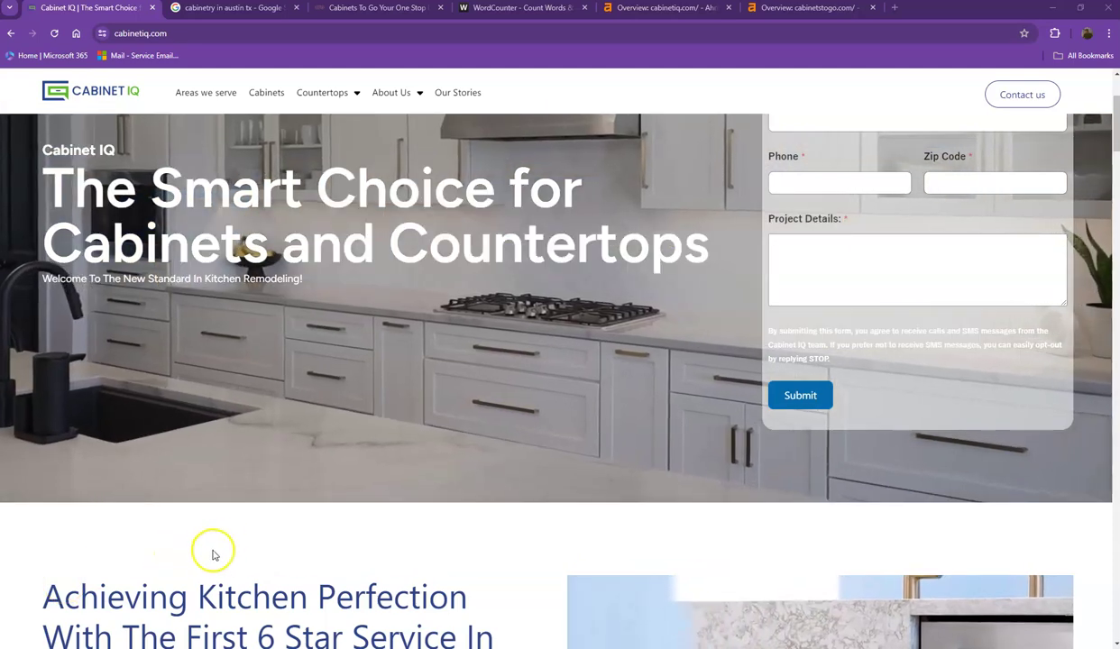
{"action": "scroll", "coordinate": [347, 460], "scroll_direction": "down", "scroll_amount": 4}
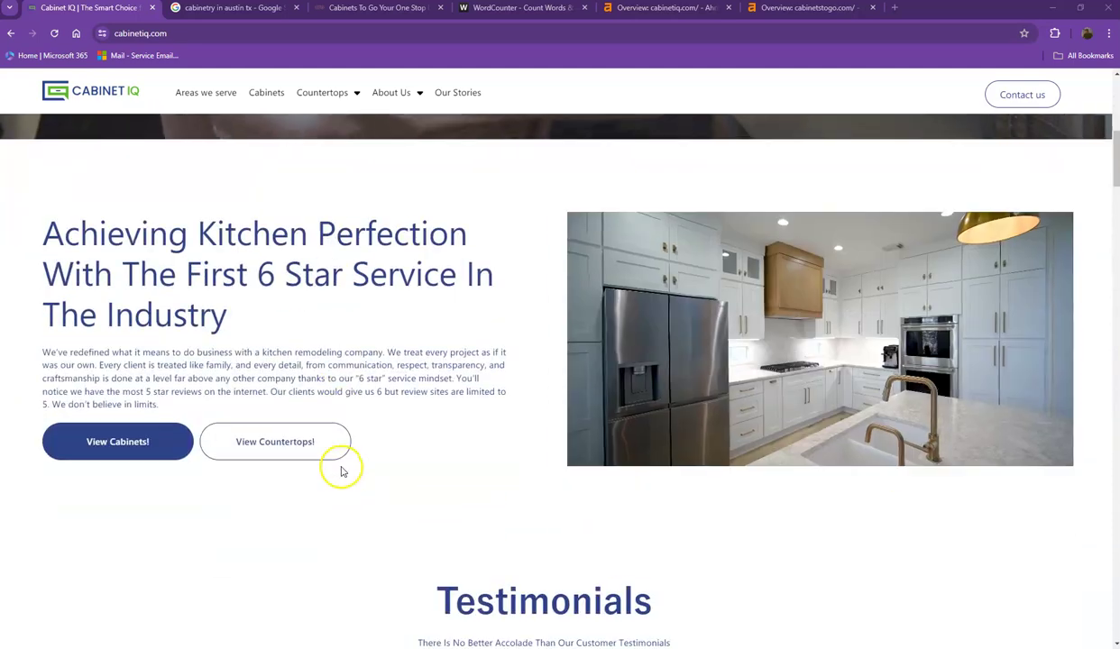
{"action": "scroll", "coordinate": [347, 467], "scroll_direction": "up", "scroll_amount": 1}
{"action": "scroll", "coordinate": [333, 450], "scroll_direction": "up", "scroll_amount": 5}
{"action": "scroll", "coordinate": [415, 430], "scroll_direction": "down", "scroll_amount": 4}
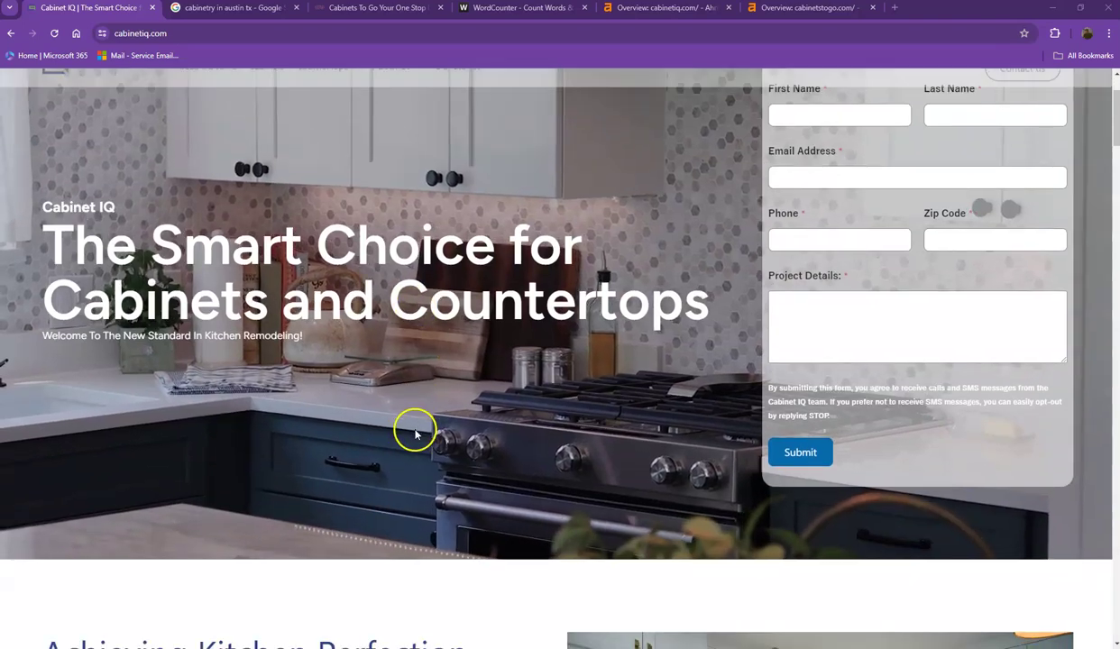
{"action": "scroll", "coordinate": [415, 435], "scroll_direction": "down", "scroll_amount": 6}
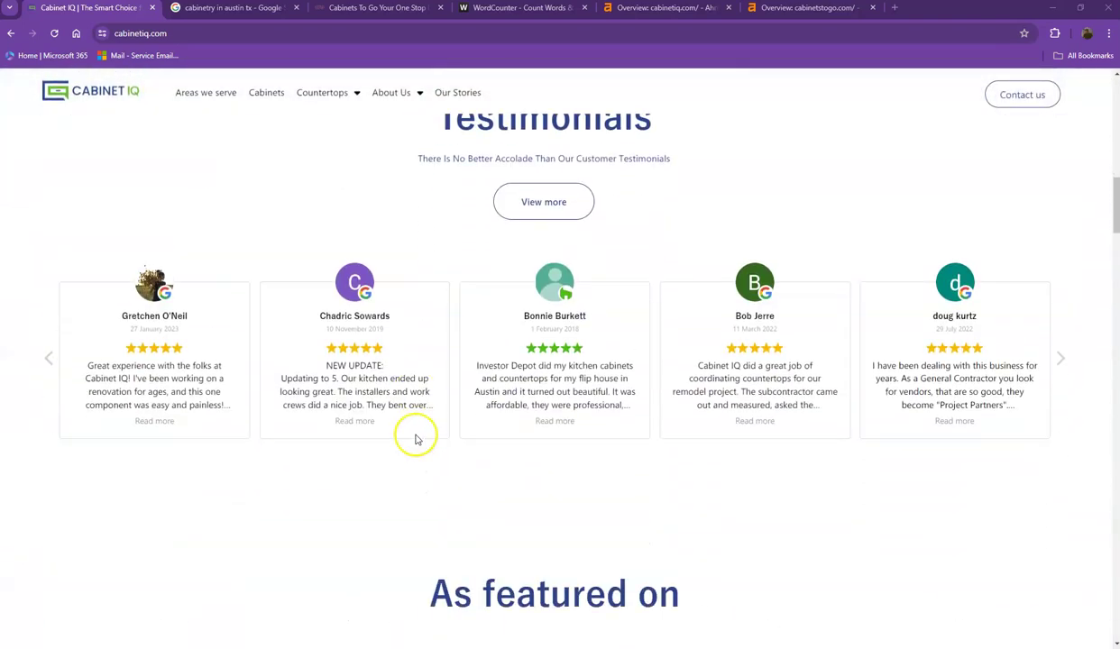
{"action": "scroll", "coordinate": [422, 435], "scroll_direction": "down", "scroll_amount": 2}
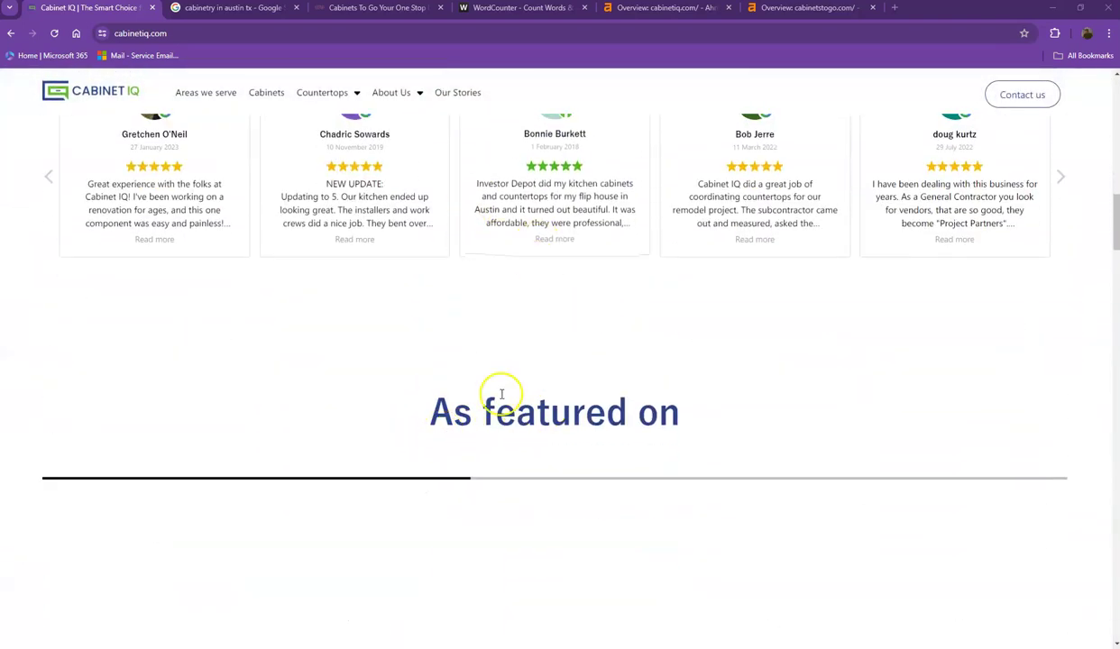
{"action": "scroll", "coordinate": [499, 387], "scroll_direction": "down", "scroll_amount": 3}
{"action": "scroll", "coordinate": [497, 402], "scroll_direction": "down", "scroll_amount": 4}
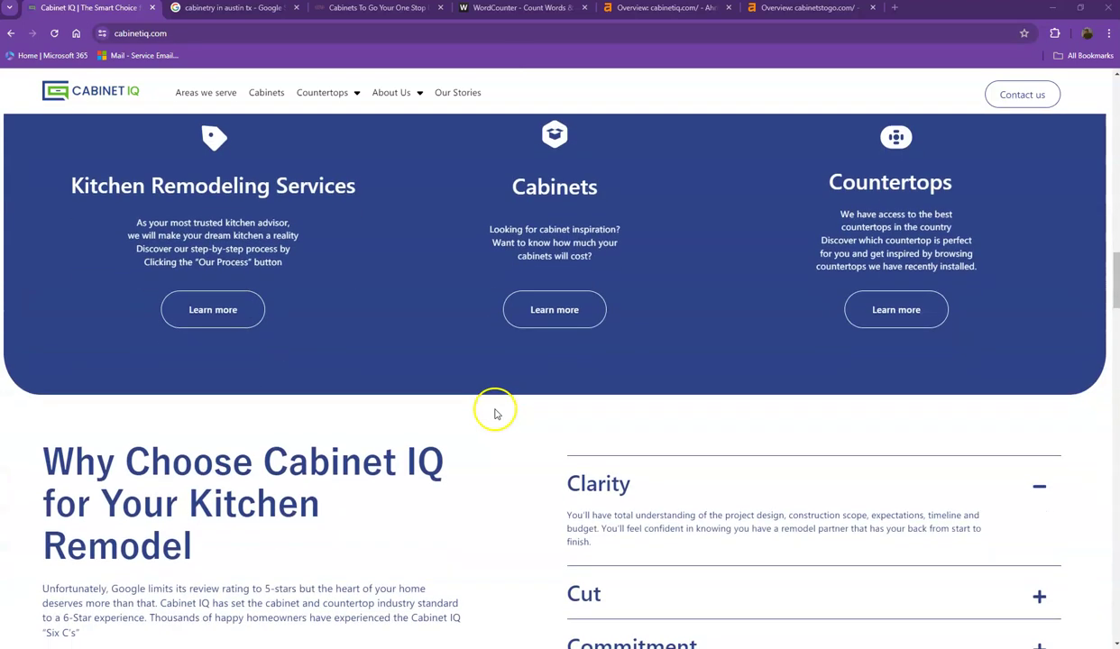
{"action": "scroll", "coordinate": [495, 409], "scroll_direction": "down", "scroll_amount": 5}
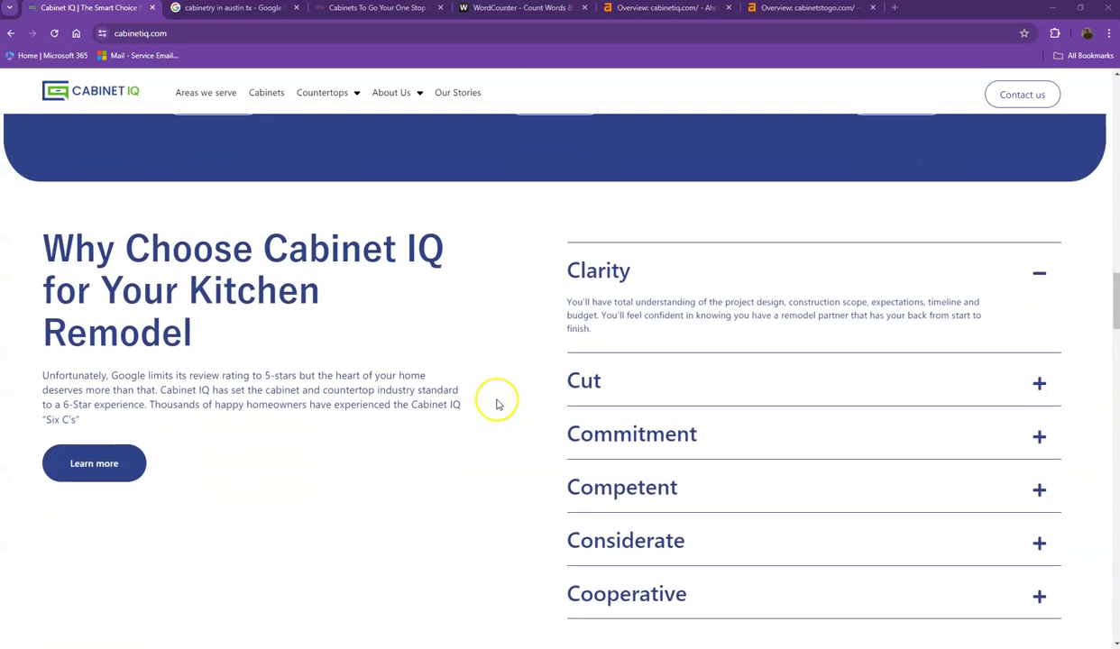
{"action": "scroll", "coordinate": [497, 404], "scroll_direction": "down", "scroll_amount": 12}
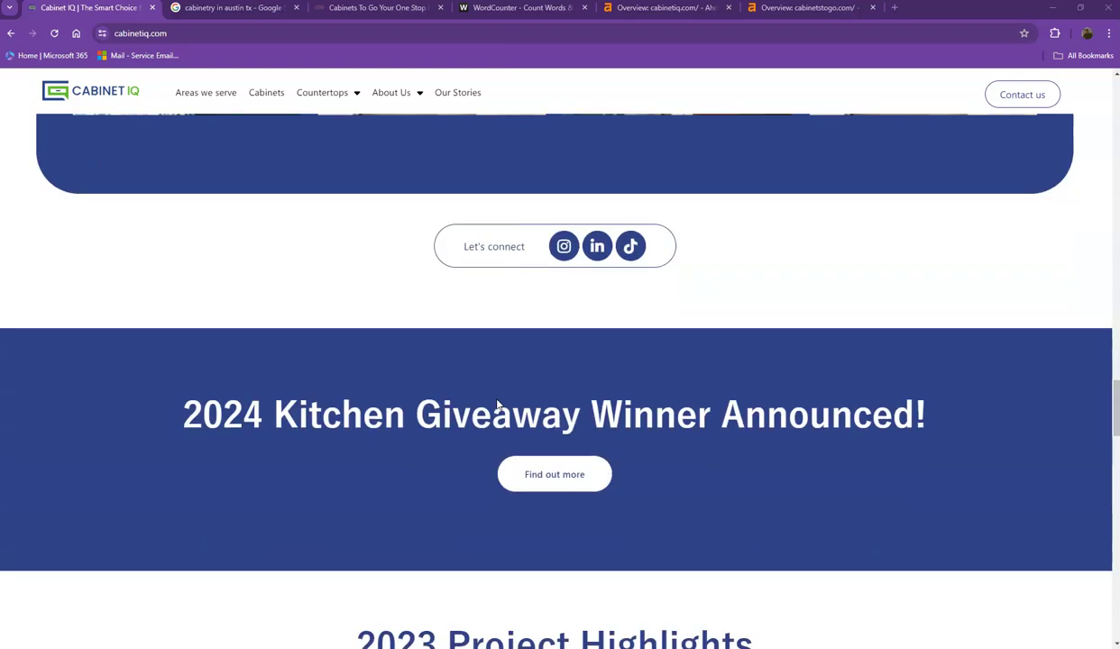
{"action": "scroll", "coordinate": [497, 405], "scroll_direction": "down", "scroll_amount": 11}
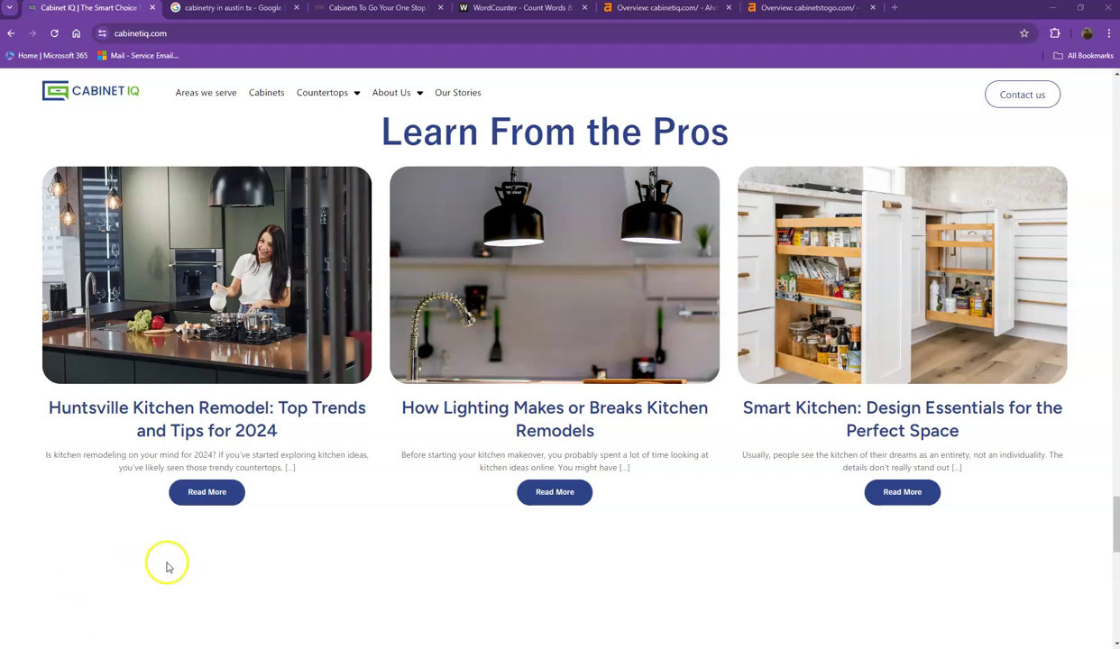
- Review the Cabinet IQ home page sections in reverse, from the articles back to the headline and contact form
{"action": "scroll", "coordinate": [357, 533], "scroll_direction": "up", "scroll_amount": 5}
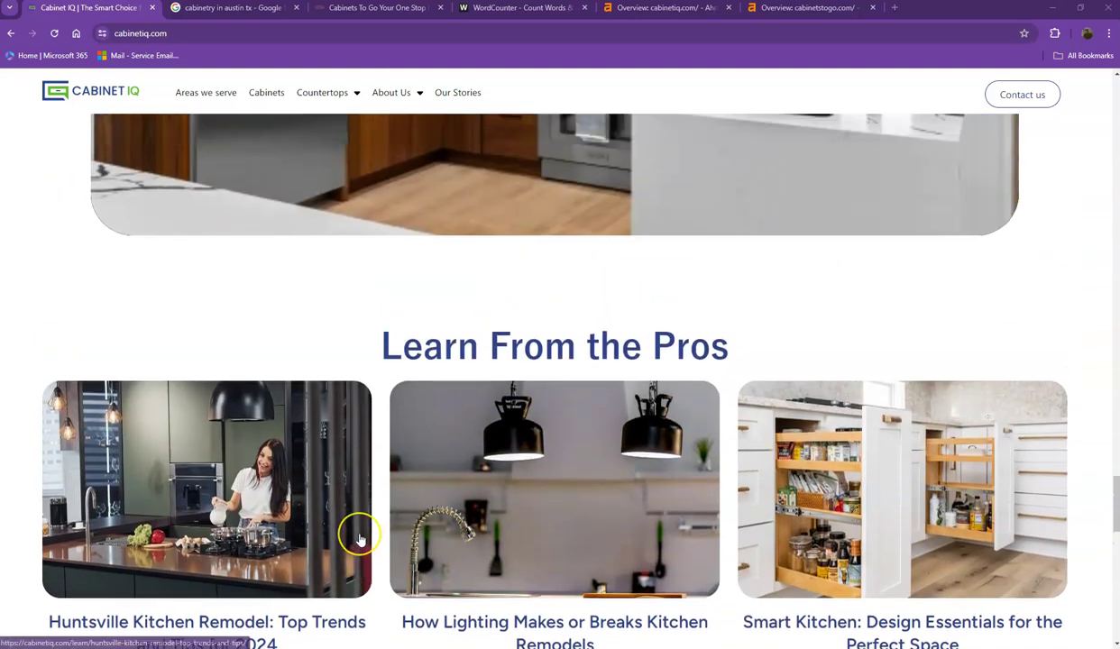
{"action": "scroll", "coordinate": [360, 539], "scroll_direction": "up", "scroll_amount": 5}
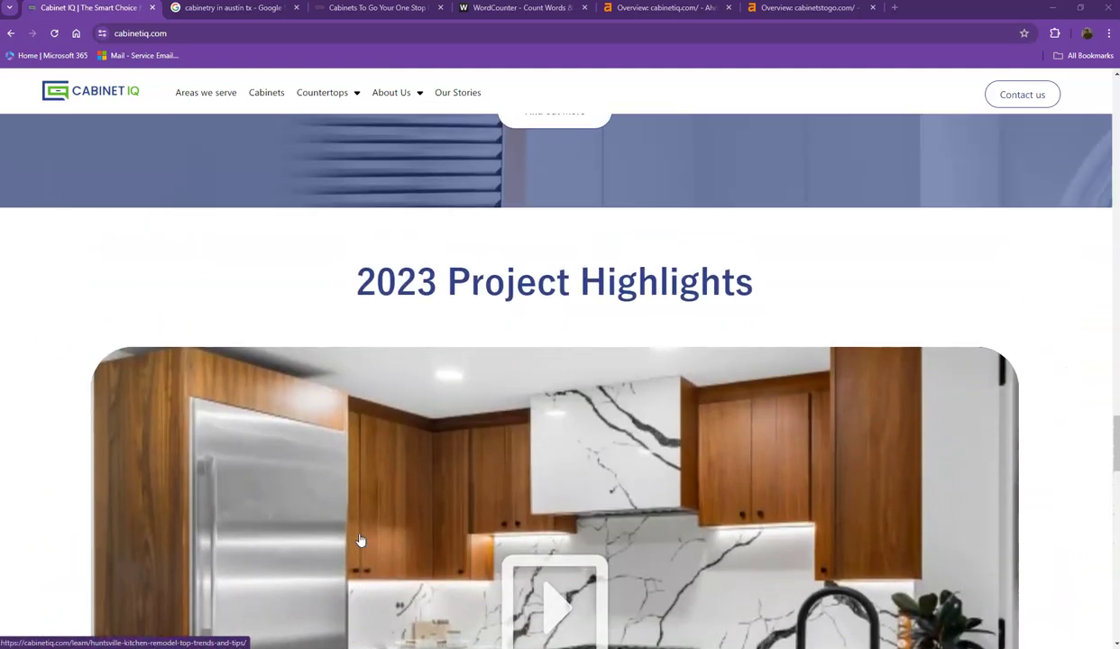
{"action": "scroll", "coordinate": [359, 541], "scroll_direction": "up", "scroll_amount": 10}
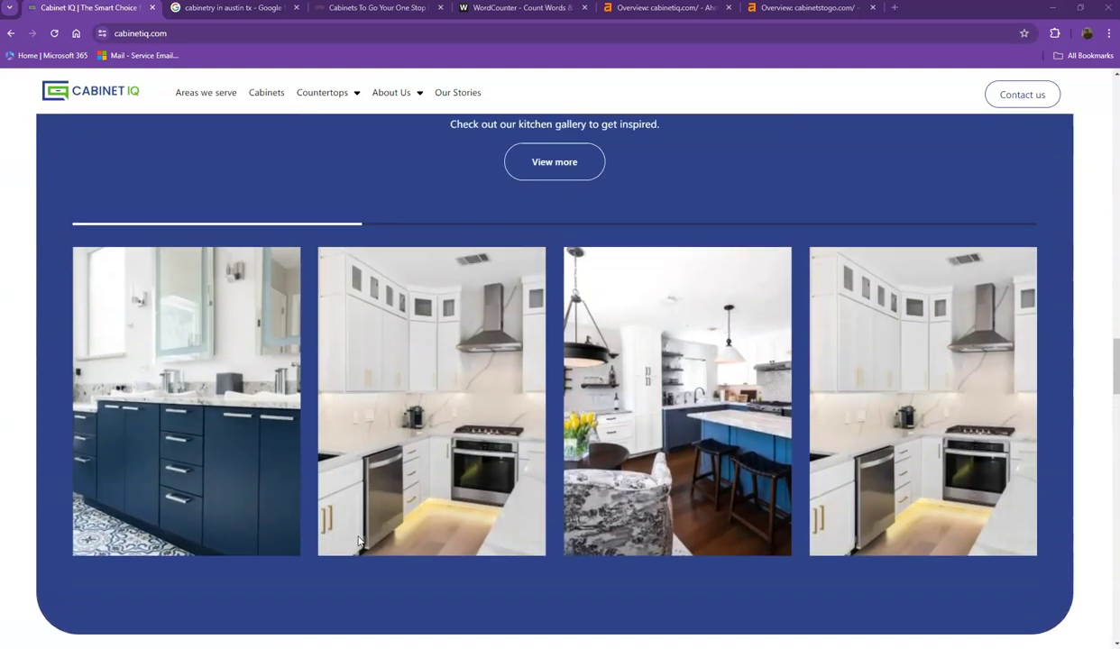
{"action": "scroll", "coordinate": [358, 540], "scroll_direction": "up", "scroll_amount": 10}
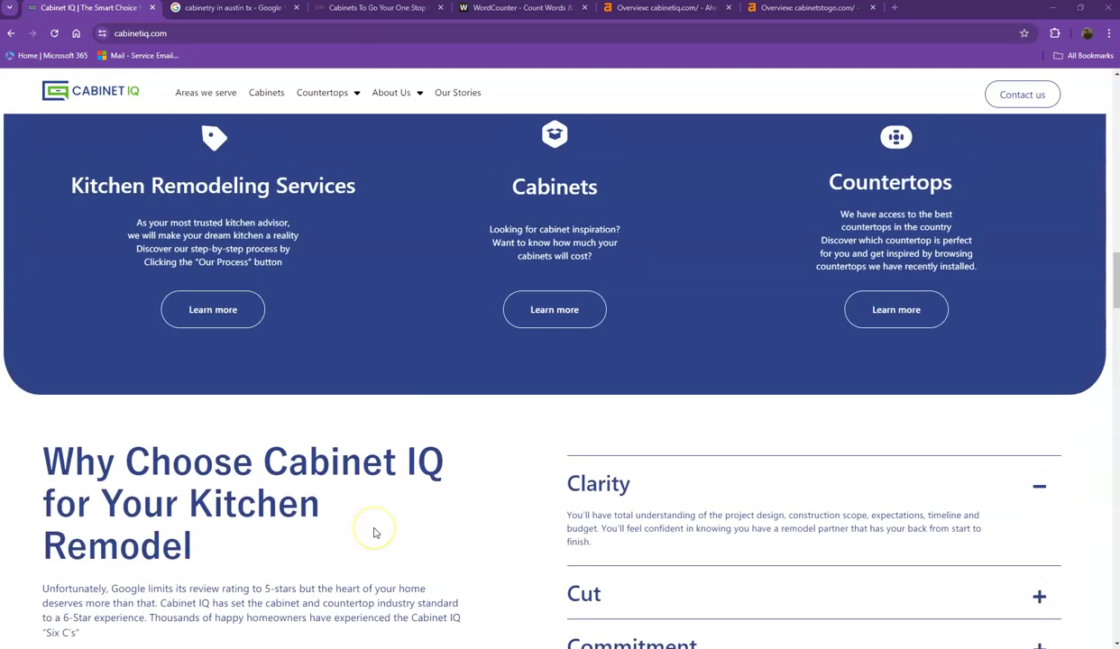
{"action": "scroll", "coordinate": [375, 532], "scroll_direction": "up", "scroll_amount": 8}
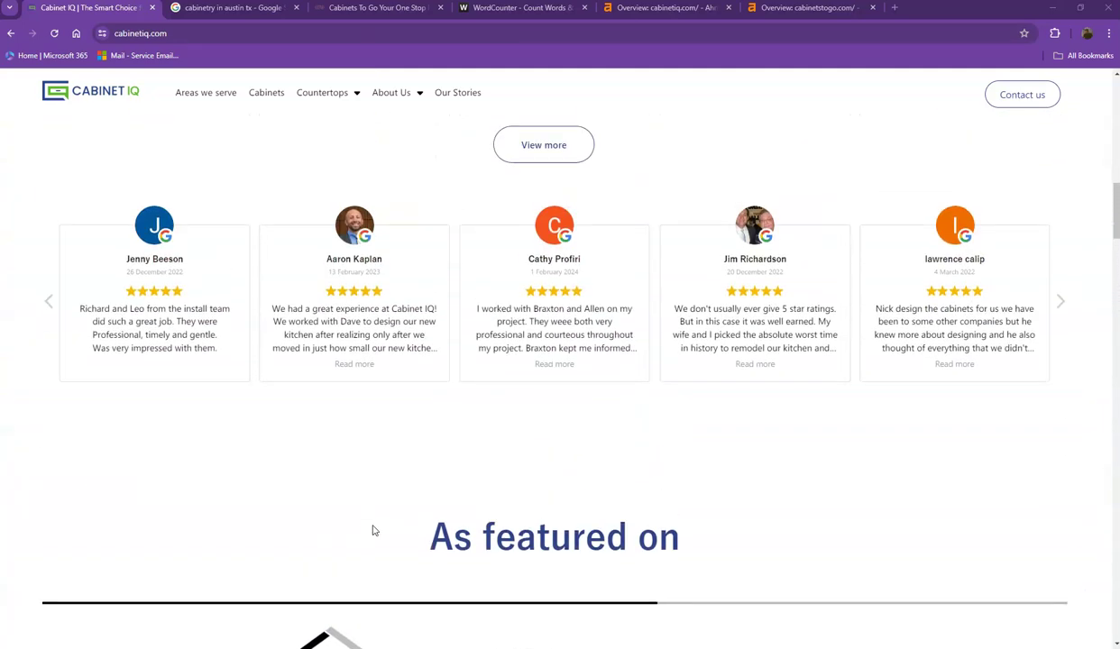
{"action": "scroll", "coordinate": [370, 528], "scroll_direction": "up", "scroll_amount": 6}
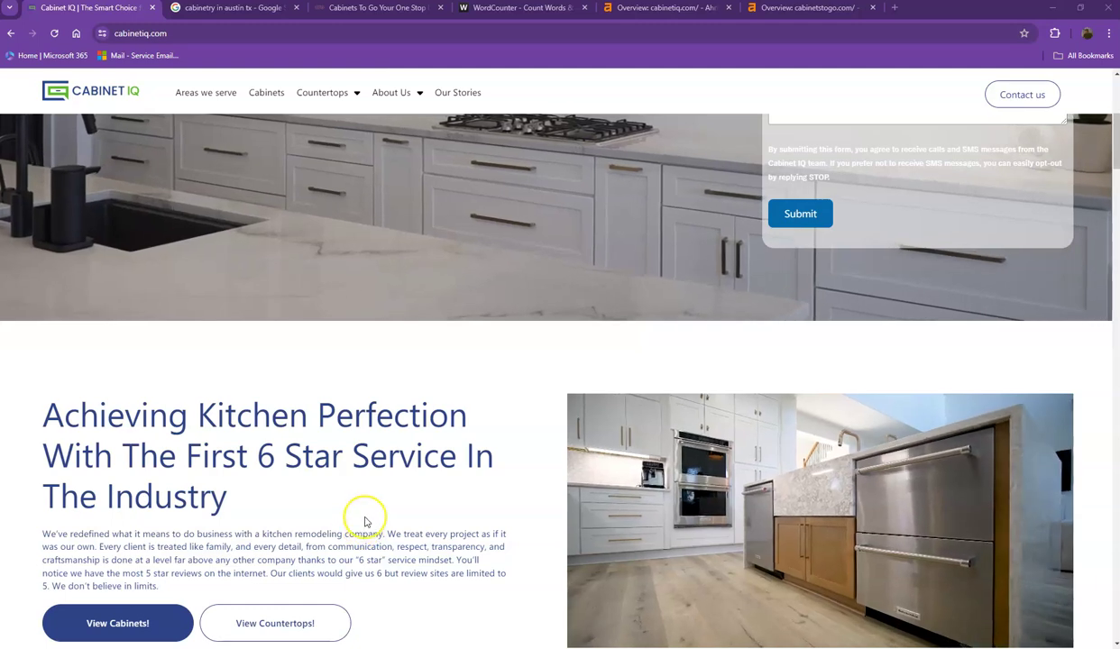
{"action": "scroll", "coordinate": [361, 513], "scroll_direction": "up", "scroll_amount": 3}
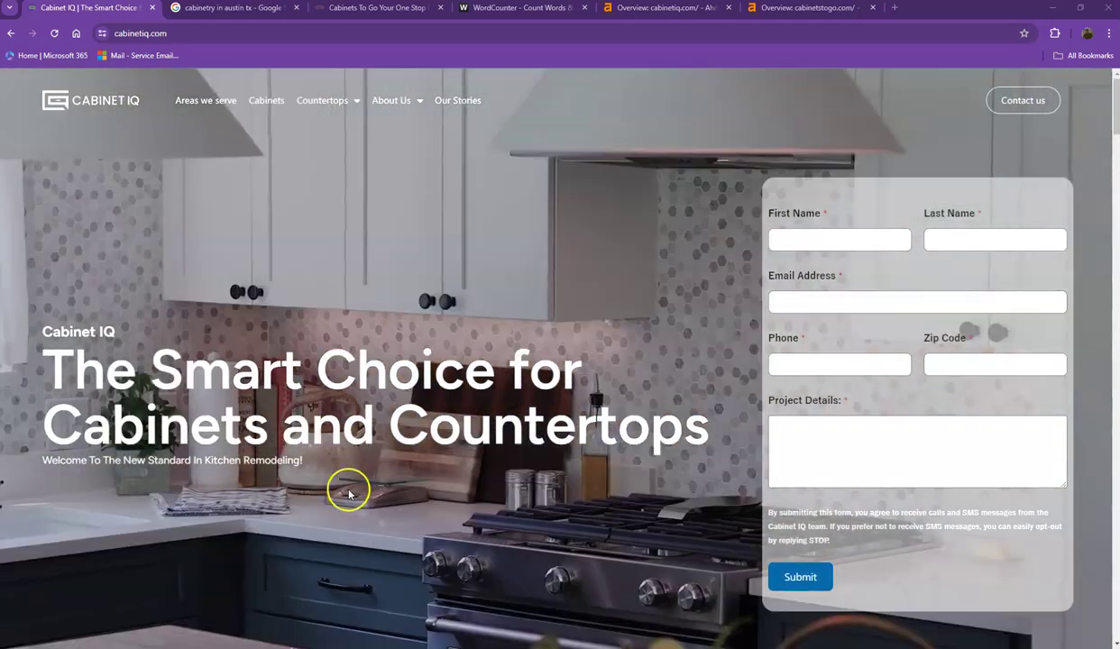
- Copy all text from the Cabinet IQ home page into WordCounter and check its word count and keyword density
{"action": "key", "text": "ctrl+a"}
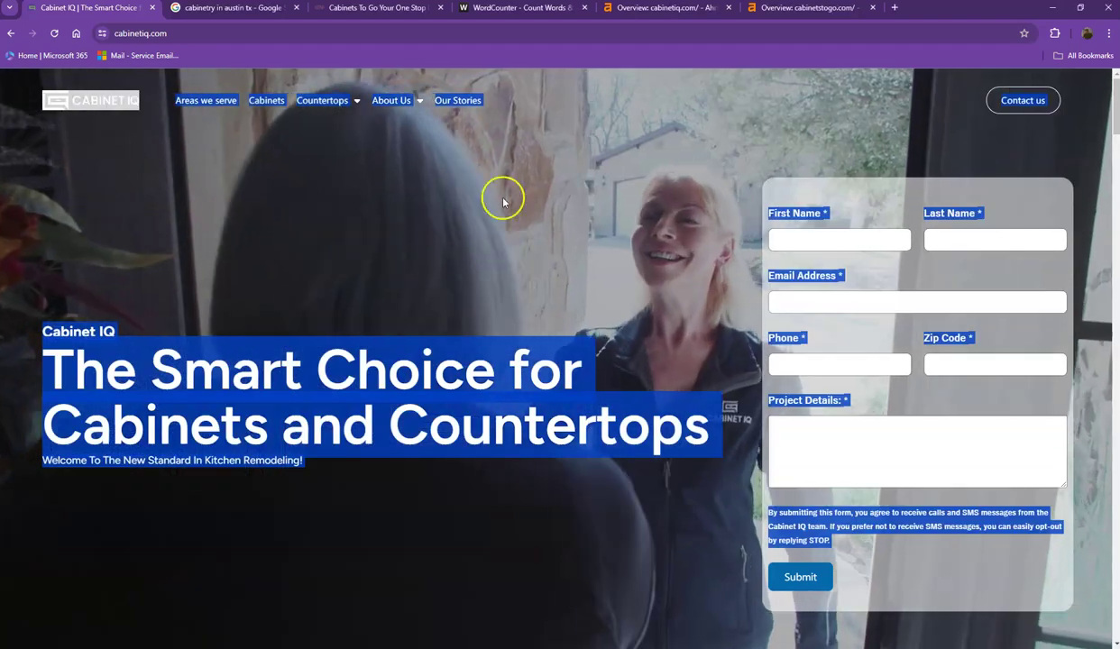
{"action": "left_click", "coordinate": [527, 9]}
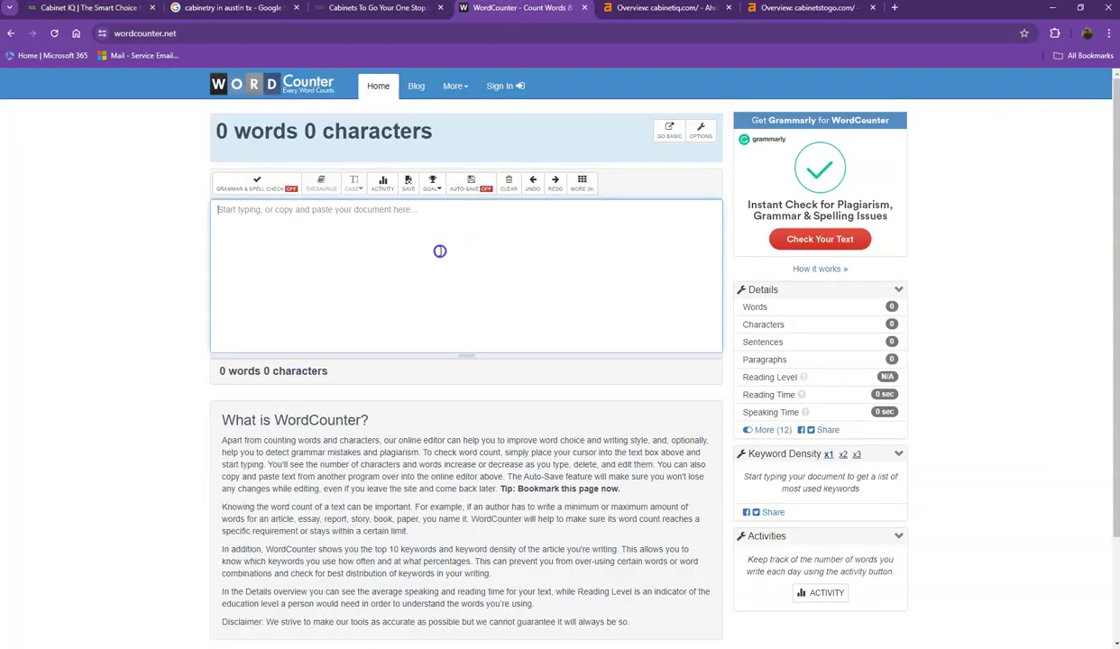
{"action": "key", "text": "ctrl+v"}
{"action": "scroll", "coordinate": [470, 262], "scroll_direction": "up", "scroll_amount": 15}
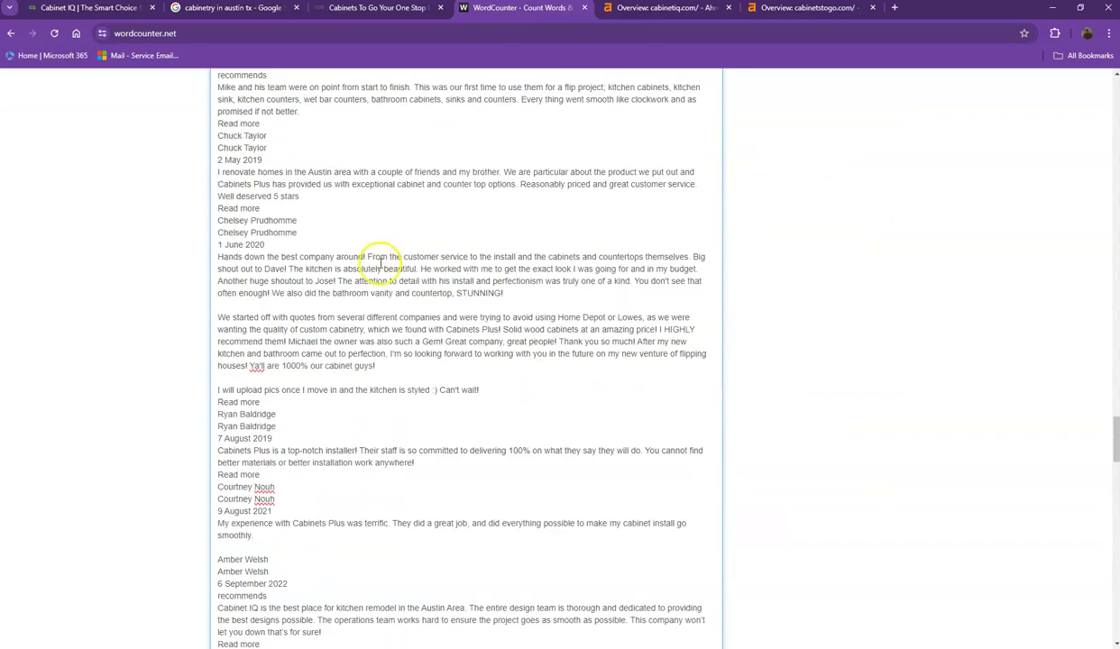
{"action": "scroll", "coordinate": [379, 263], "scroll_direction": "up", "scroll_amount": 15}
{"action": "scroll", "coordinate": [393, 236], "scroll_direction": "up", "scroll_amount": 15}
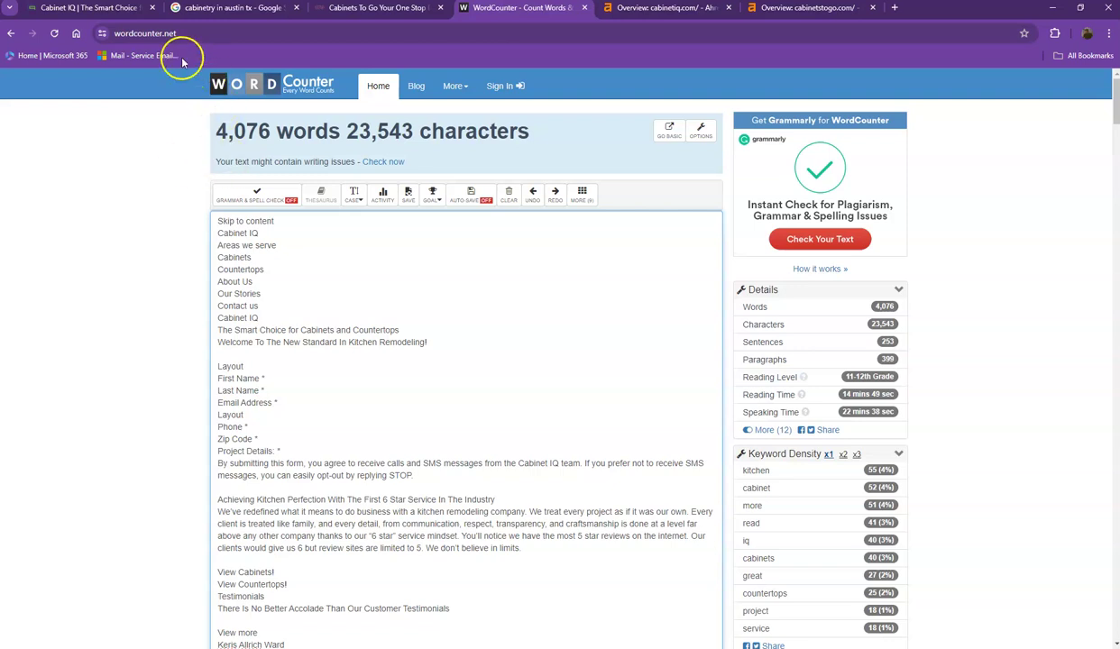
{"action": "scroll", "coordinate": [559, 316], "scroll_direction": "down", "scroll_amount": 2}
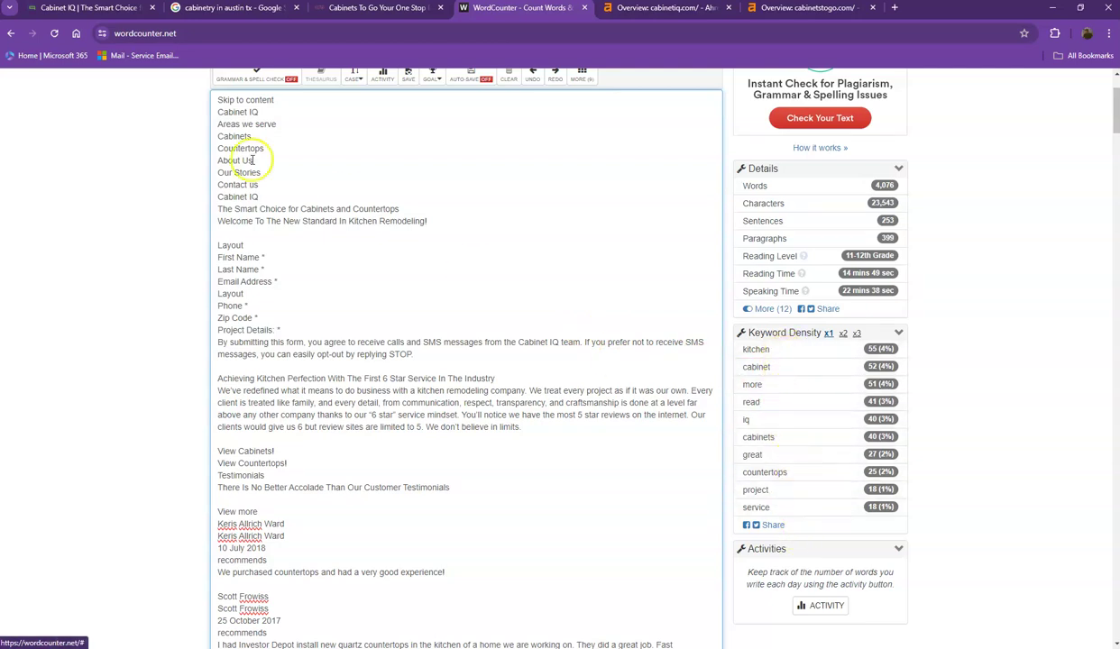
- Go back to the Cabinet IQ home page, clear the text selection and recheck the intro and testimonials sections
{"action": "left_click", "coordinate": [97, 8]}
{"action": "left_click", "coordinate": [225, 187]}
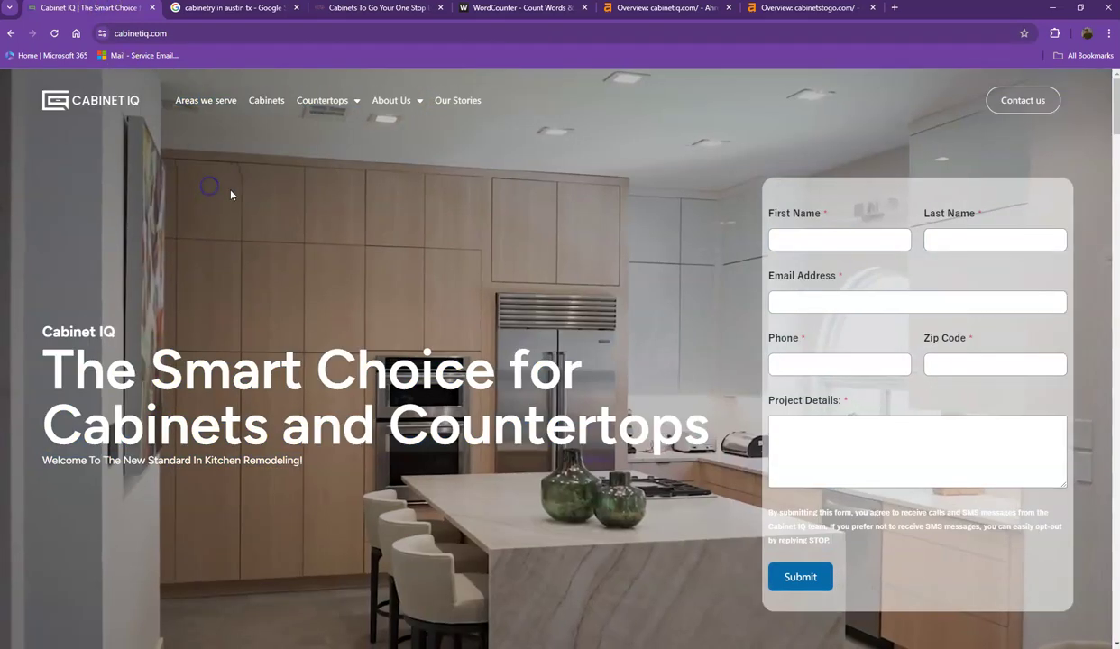
{"action": "scroll", "coordinate": [298, 232], "scroll_direction": "down", "scroll_amount": 2}
{"action": "scroll", "coordinate": [300, 236], "scroll_direction": "down", "scroll_amount": 5}
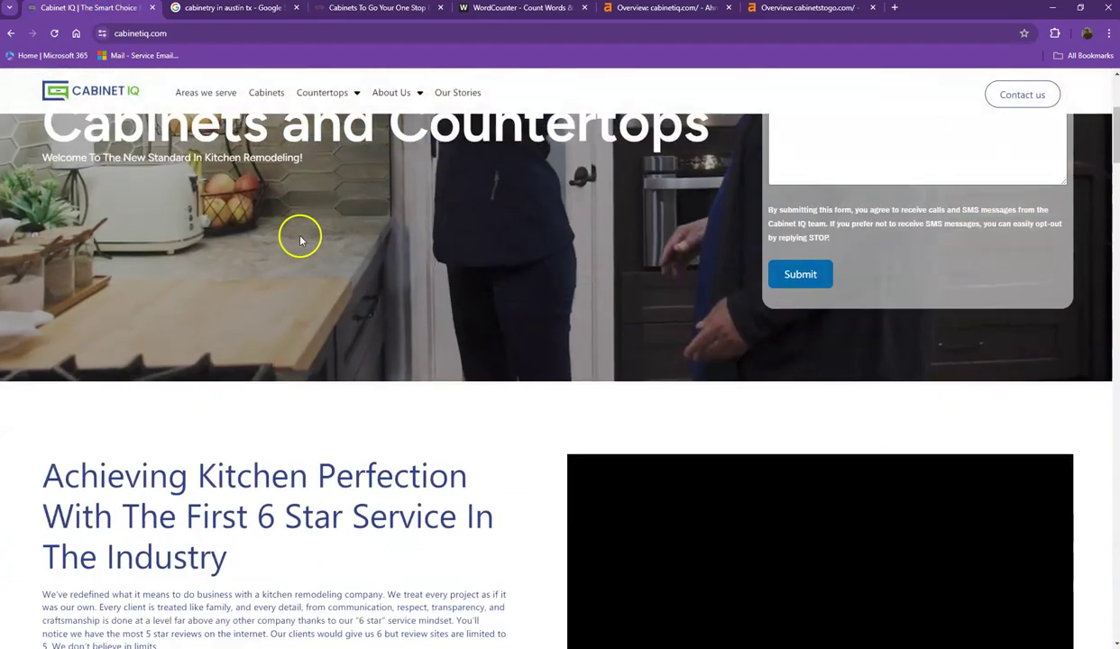
{"action": "scroll", "coordinate": [301, 237], "scroll_direction": "down", "scroll_amount": 1}
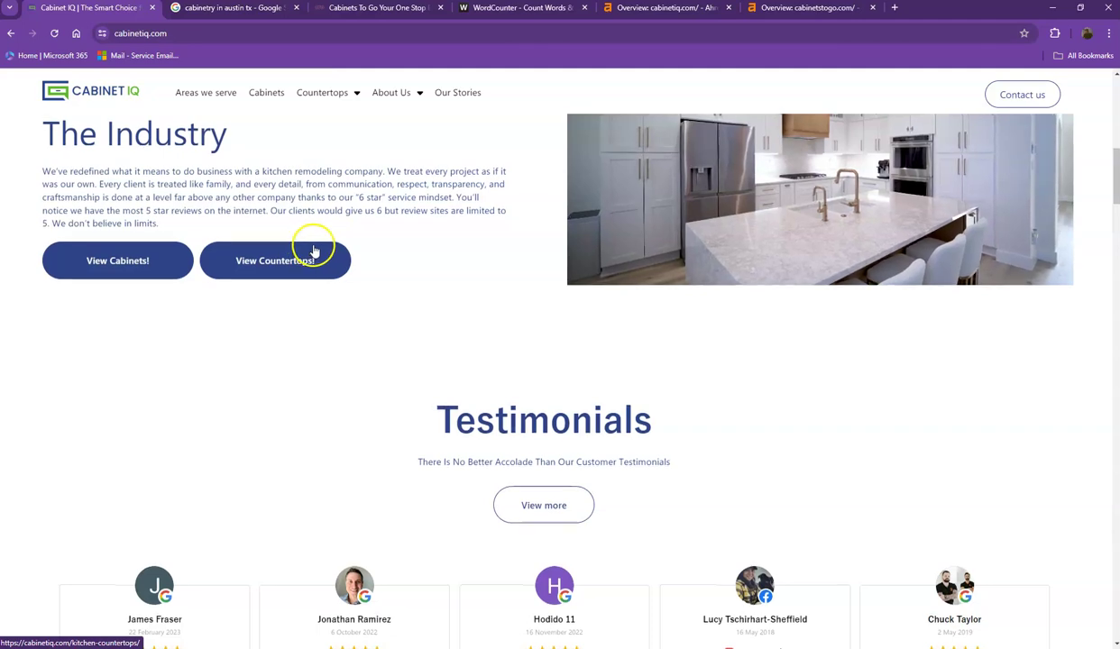
{"action": "scroll", "coordinate": [310, 247], "scroll_direction": "up", "scroll_amount": 6}
- Switch to the Google results for "cabinetry in austin tx" and examine the sponsored ads, local places and organic listings
{"action": "left_click", "coordinate": [216, 9]}
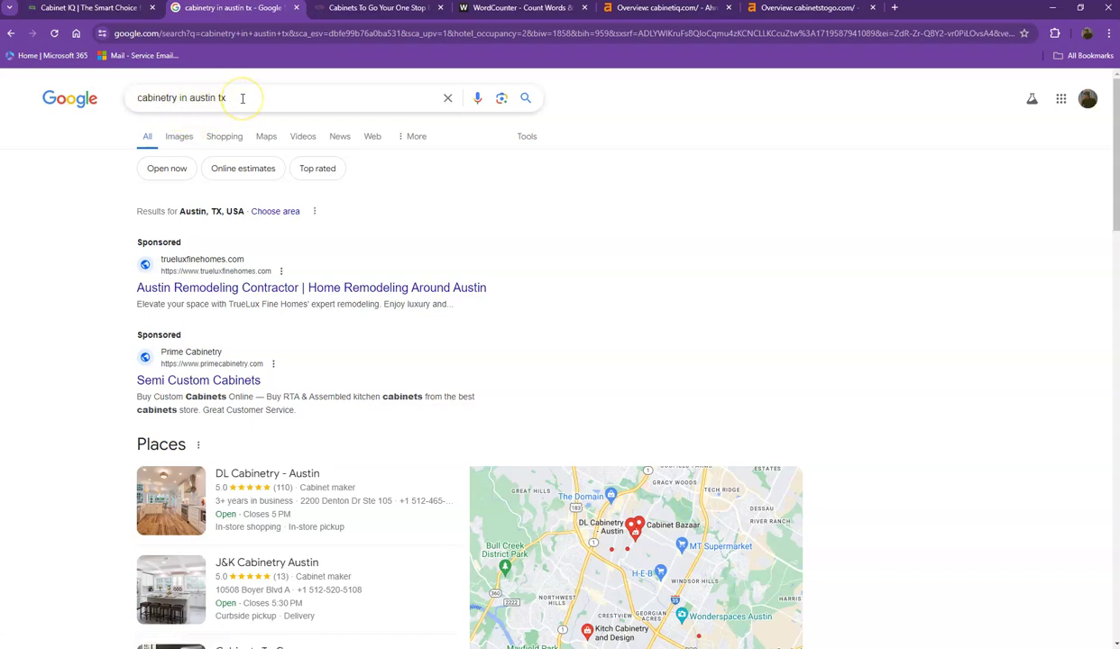
{"action": "scroll", "coordinate": [103, 202], "scroll_direction": "down", "scroll_amount": 2}
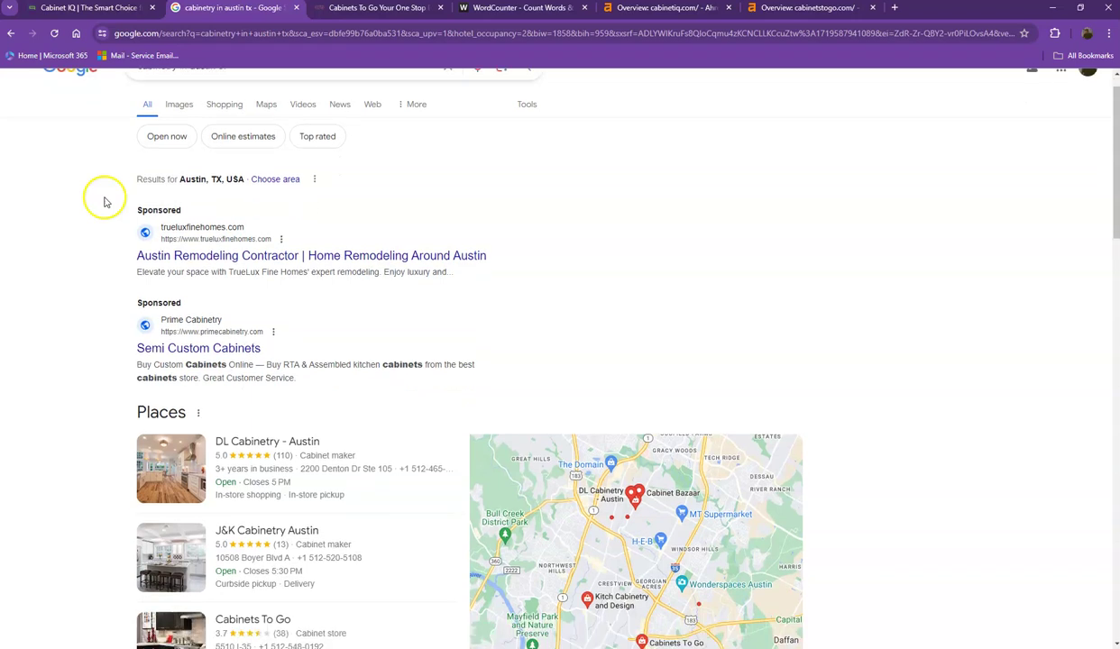
{"action": "scroll", "coordinate": [100, 195], "scroll_direction": "up", "scroll_amount": 1}
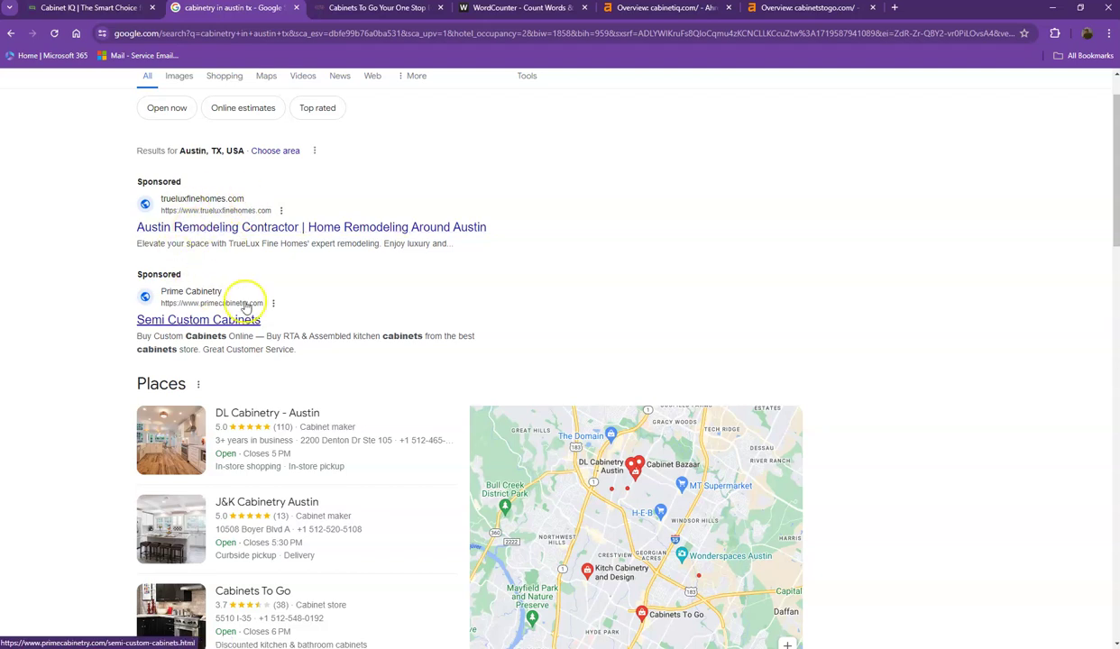
{"action": "scroll", "coordinate": [253, 302], "scroll_direction": "down", "scroll_amount": 1}
{"action": "scroll", "coordinate": [320, 350], "scroll_direction": "down", "scroll_amount": 2}
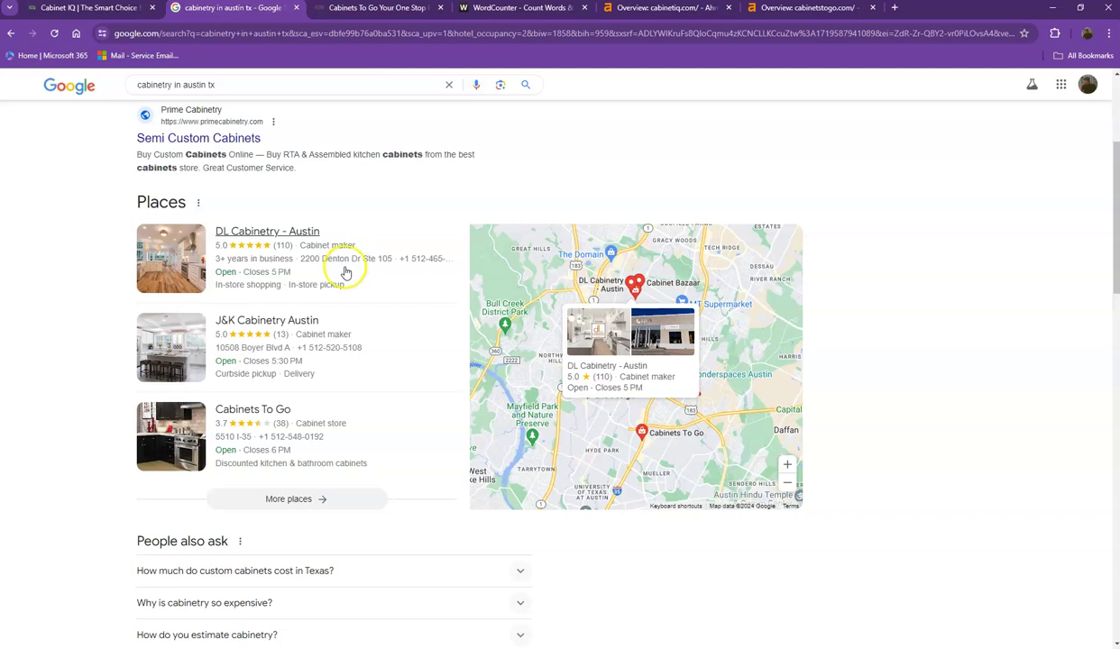
{"action": "scroll", "coordinate": [352, 269], "scroll_direction": "down", "scroll_amount": 5}
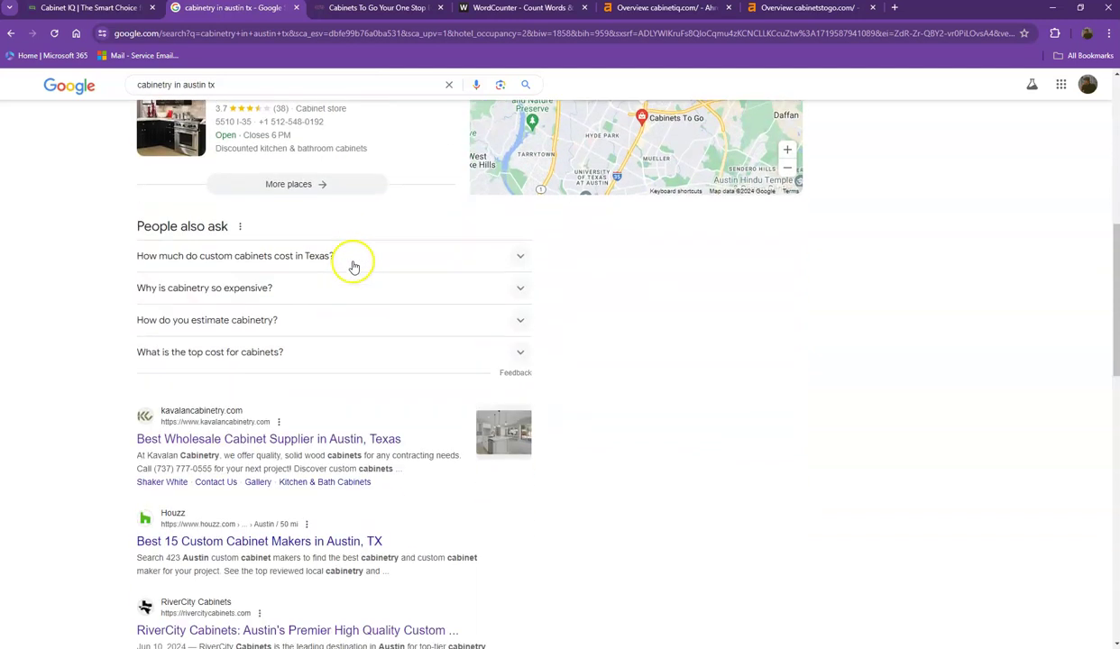
{"action": "scroll", "coordinate": [263, 290], "scroll_direction": "down", "scroll_amount": 3}
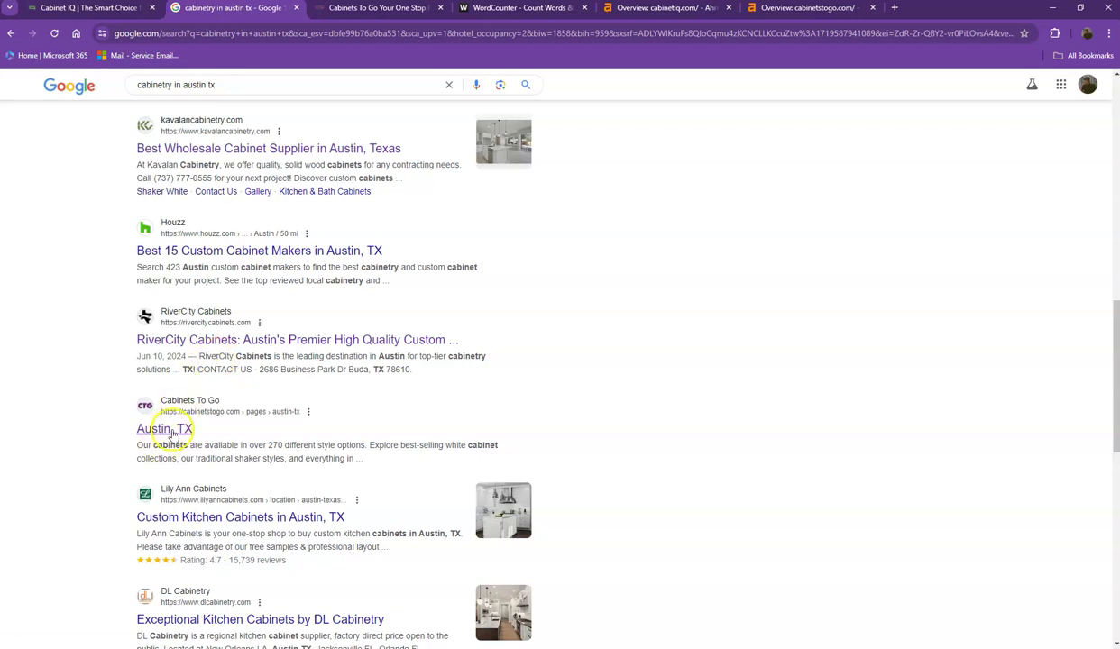
- Check the Cabinets To Go listing in the Google results and review the Cabinets To Go home page down to the "As Installed In" section
{"action": "scroll", "coordinate": [173, 434], "scroll_direction": "down", "scroll_amount": 3}
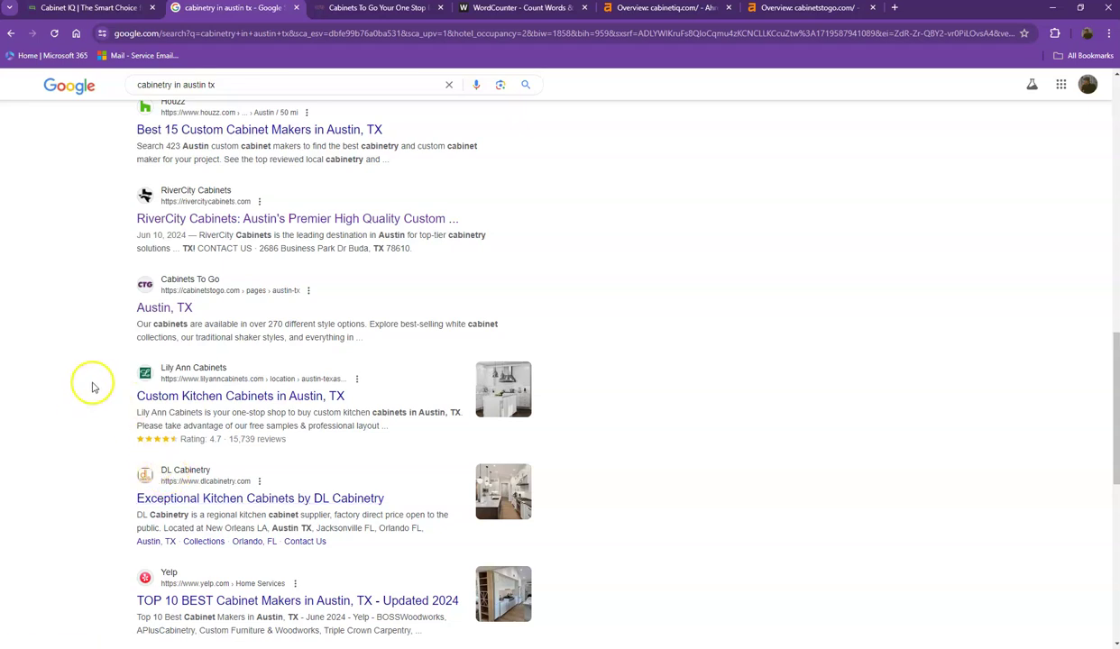
{"action": "scroll", "coordinate": [158, 437], "scroll_direction": "up", "scroll_amount": 1}
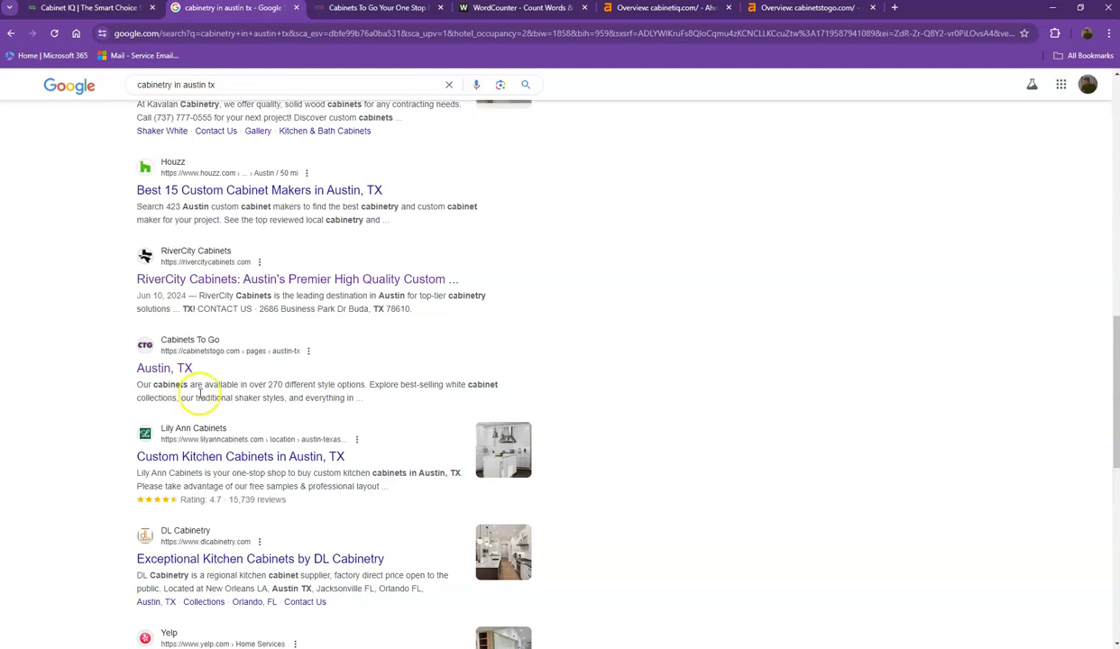
{"action": "left_click", "coordinate": [377, 9]}
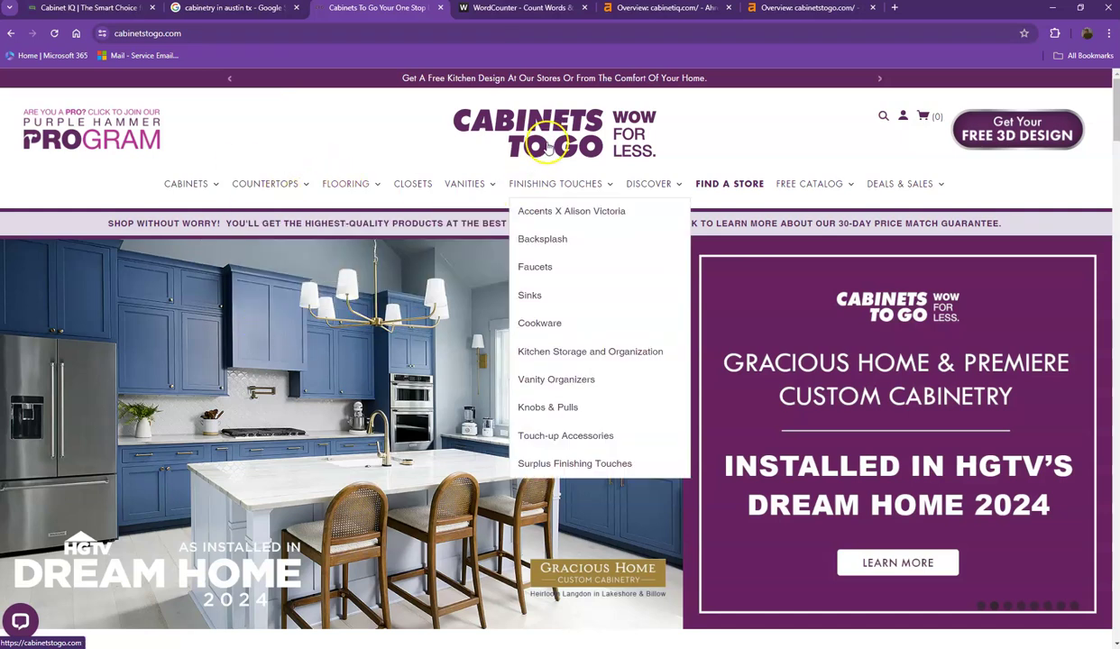
{"action": "scroll", "coordinate": [442, 266], "scroll_direction": "down", "scroll_amount": 7}
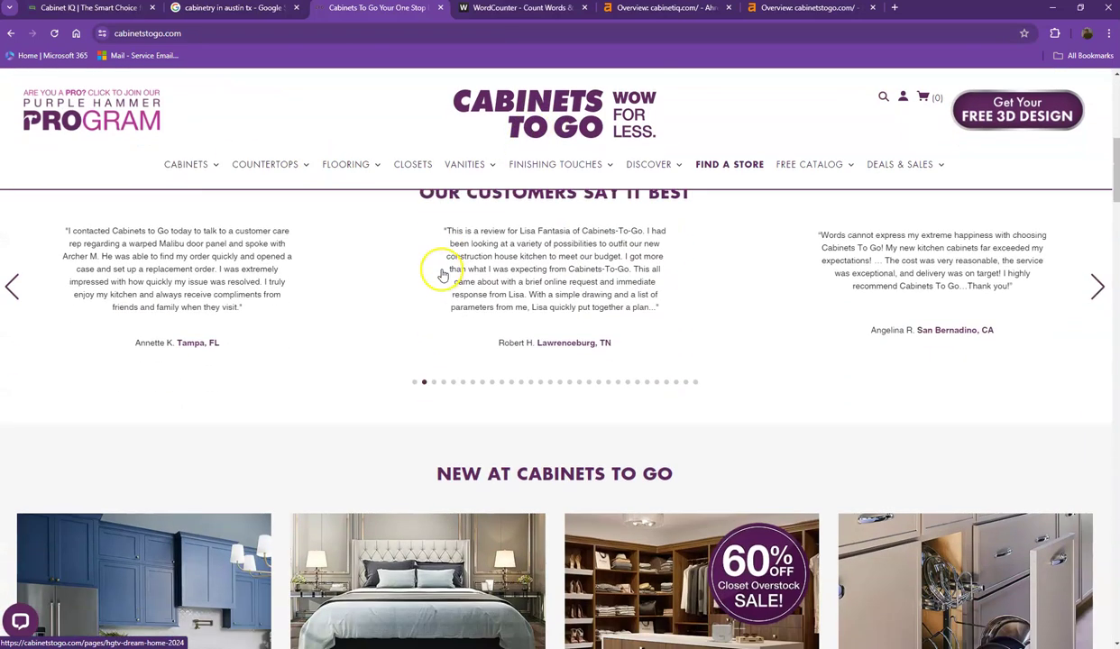
{"action": "scroll", "coordinate": [425, 284], "scroll_direction": "down", "scroll_amount": 10}
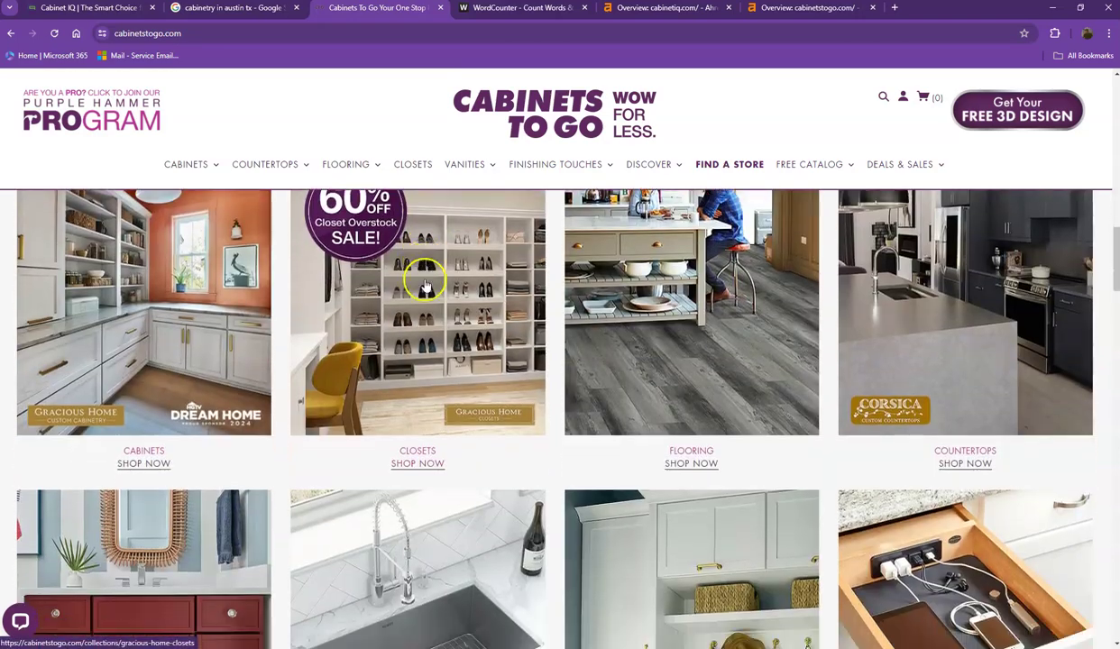
{"action": "scroll", "coordinate": [426, 287], "scroll_direction": "down", "scroll_amount": 12}
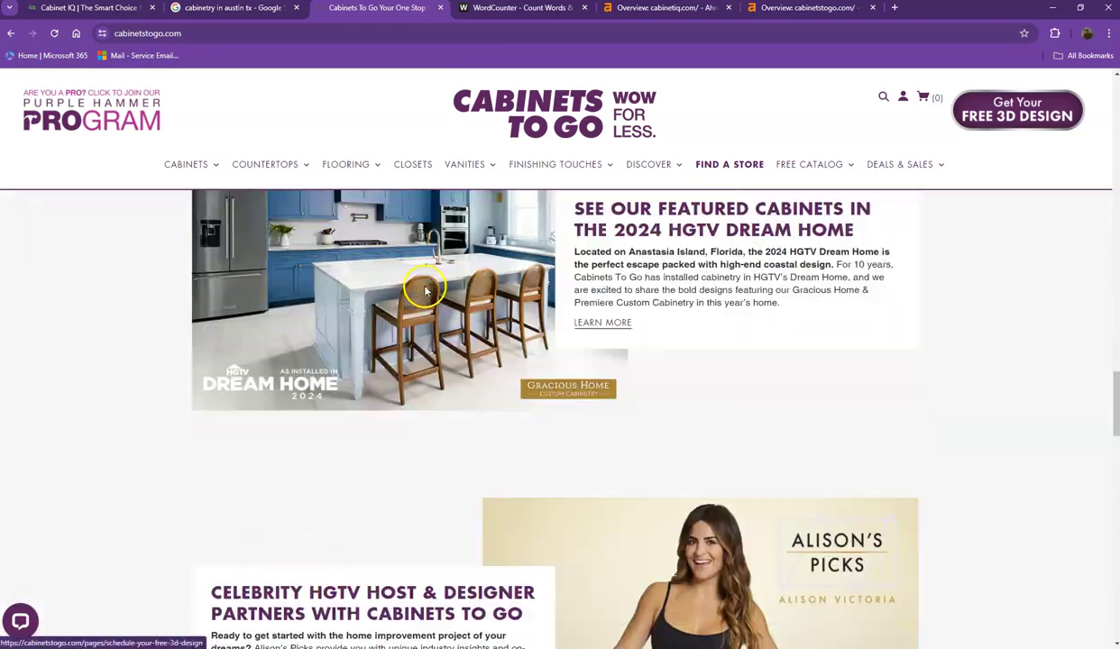
{"action": "scroll", "coordinate": [426, 292], "scroll_direction": "down", "scroll_amount": 10}
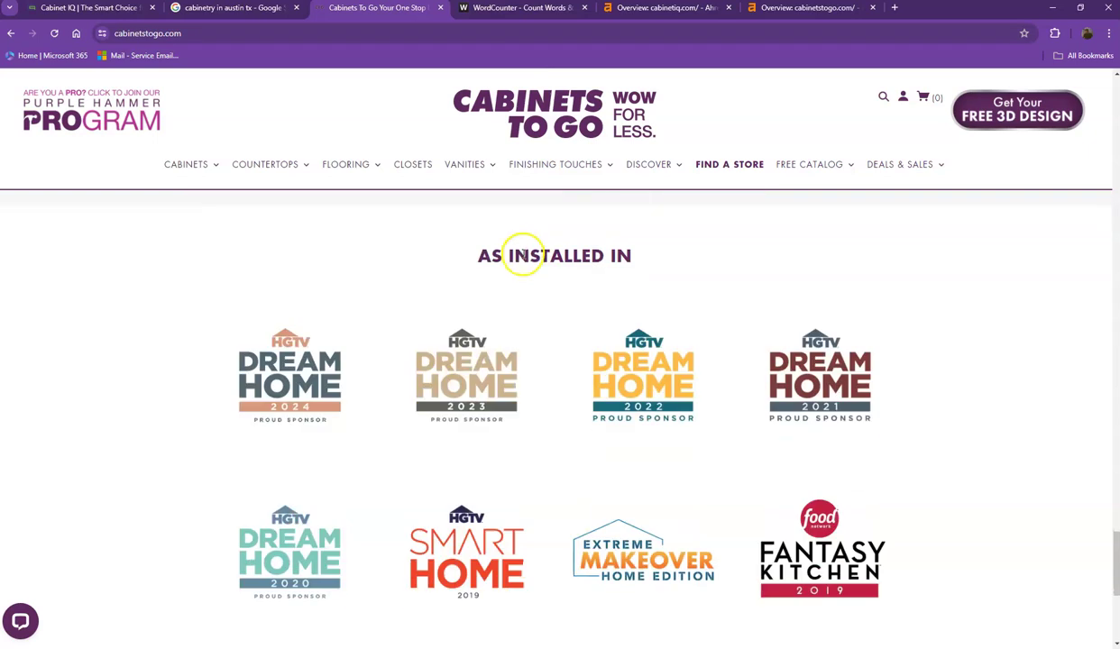
- Compare the Ahrefs overviews of cabinetiq.com and cabinetstogo.com for backlinks, referring domains, organic keywords and traffic
{"action": "left_click", "coordinate": [635, 10]}
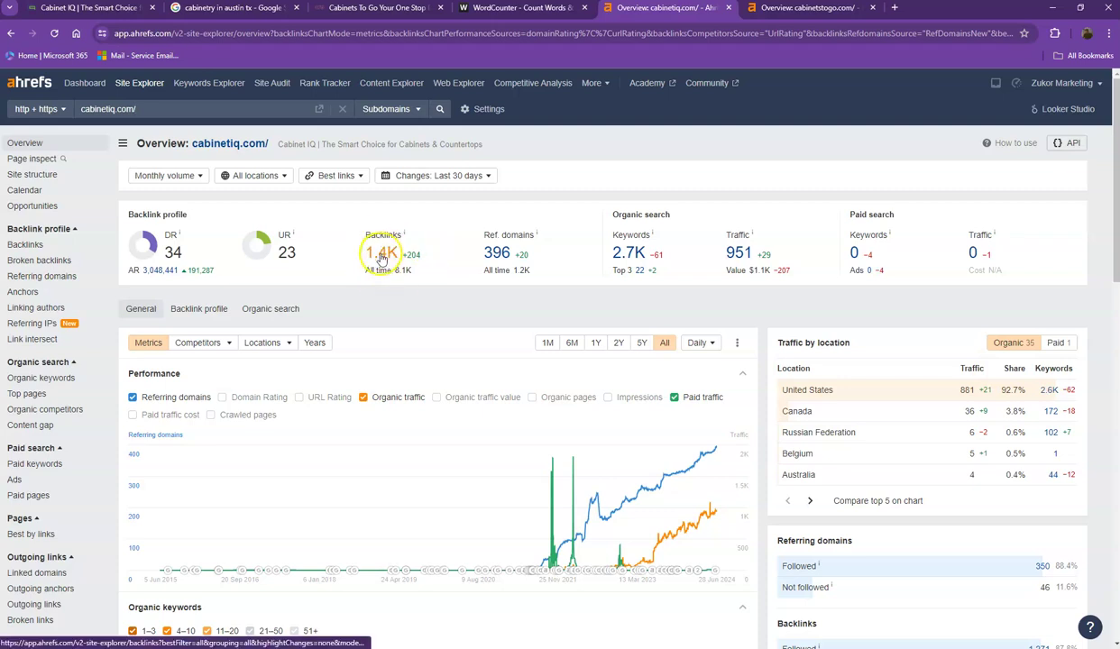
{"action": "left_click", "coordinate": [781, 9]}
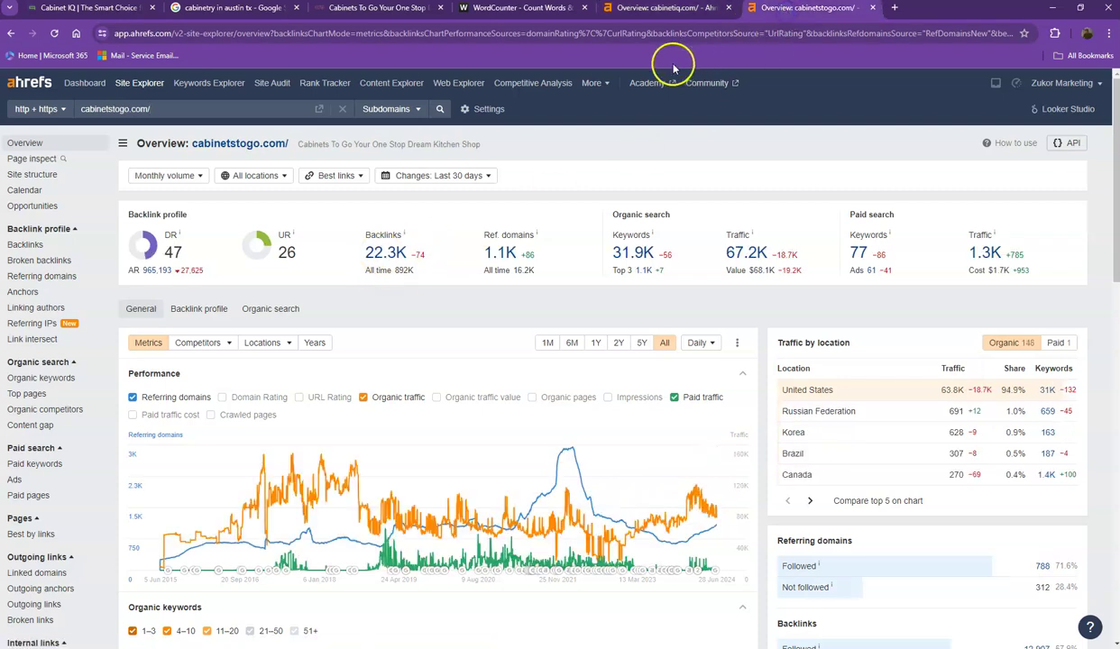
{"action": "left_click", "coordinate": [671, 9]}
{"action": "left_click", "coordinate": [779, 11]}
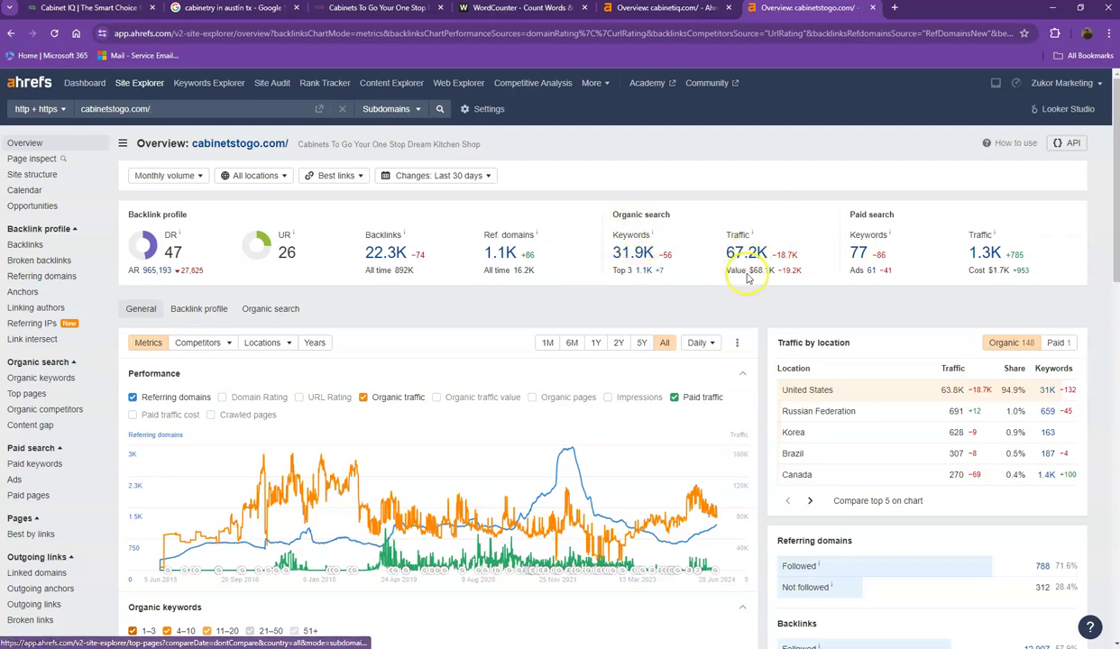
{"action": "left_click", "coordinate": [659, 9]}
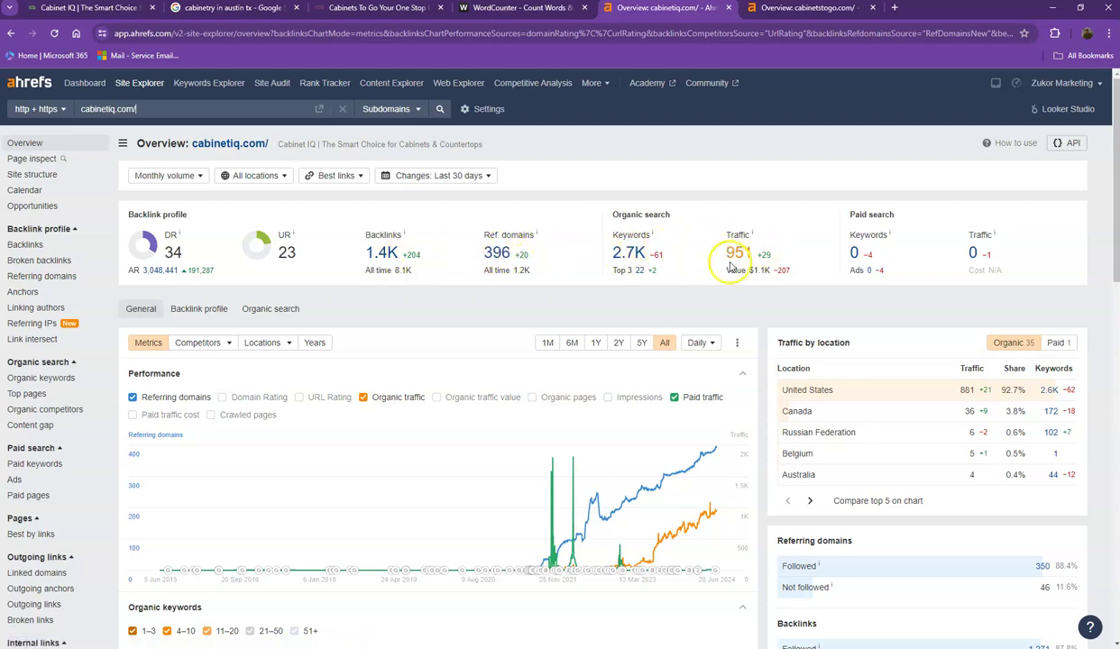
- From the cabinetstogo.com overview in Ahrefs, open the referring domains and organic keywords reports in separate new tabs
{"action": "left_click", "coordinate": [781, 9]}
{"action": "right_click", "coordinate": [500, 255]}
{"action": "left_click", "coordinate": [539, 266]}
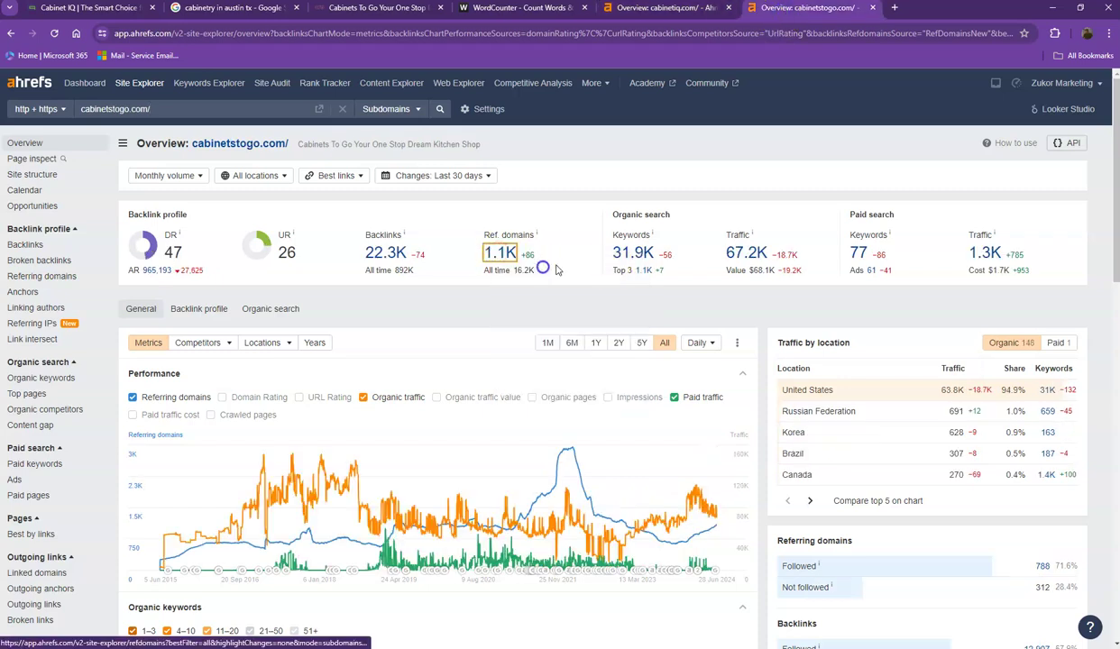
{"action": "right_click", "coordinate": [633, 255]}
{"action": "left_click", "coordinate": [669, 266]}
- Examine the first three pages of the cabinetstogo.com referring domains report
{"action": "left_click", "coordinate": [809, 15]}
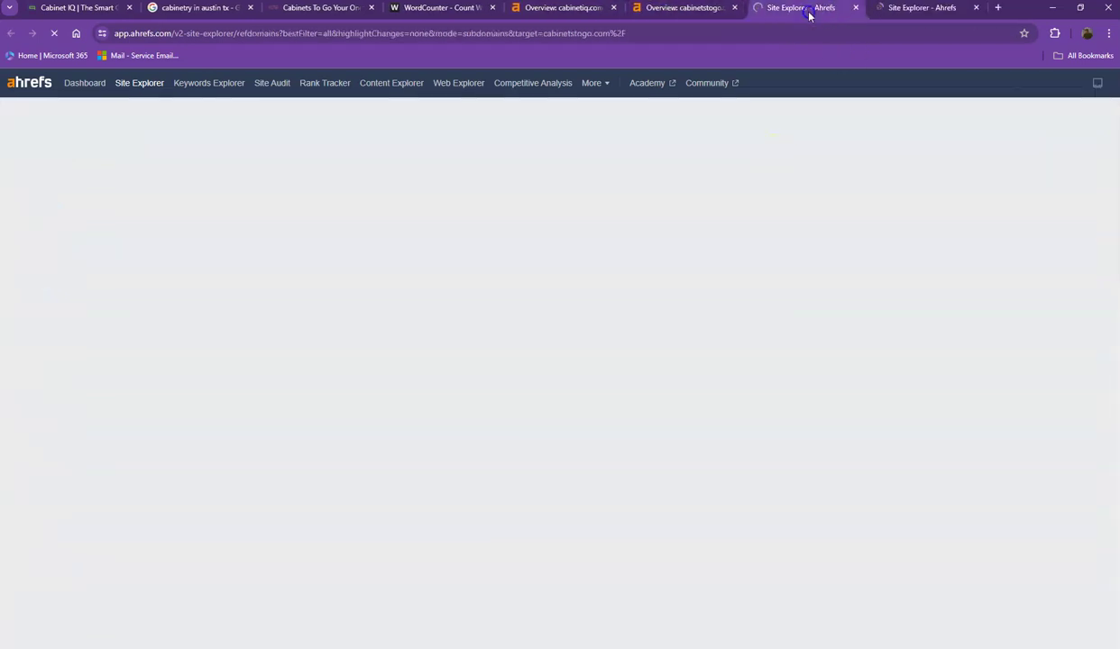
{"action": "left_click", "coordinate": [919, 9]}
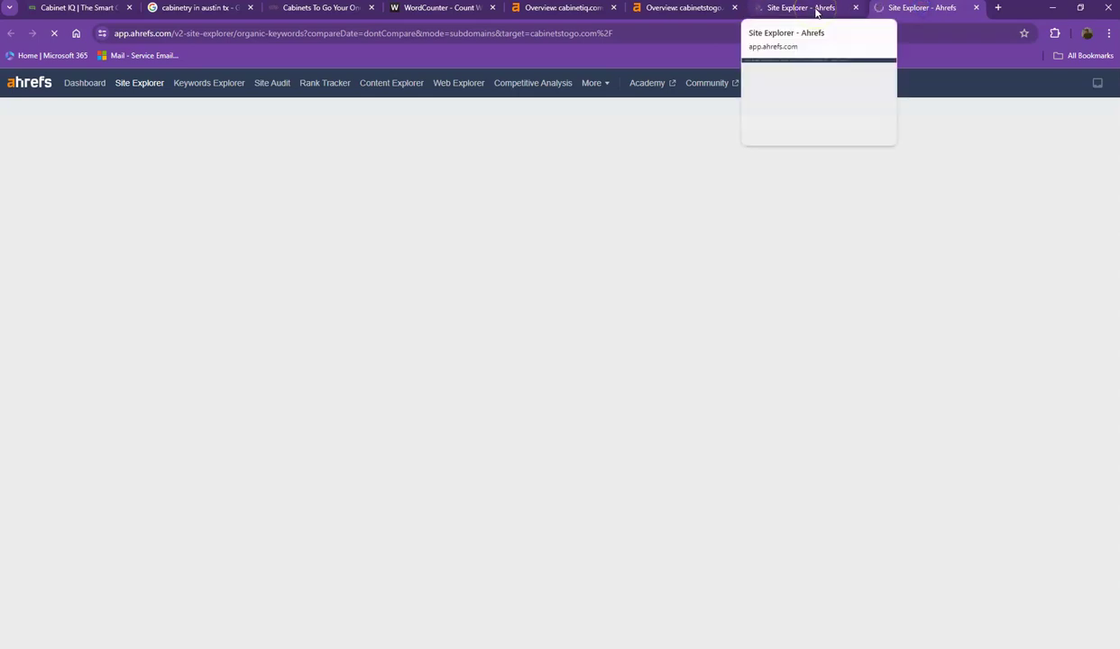
{"action": "left_click", "coordinate": [816, 12]}
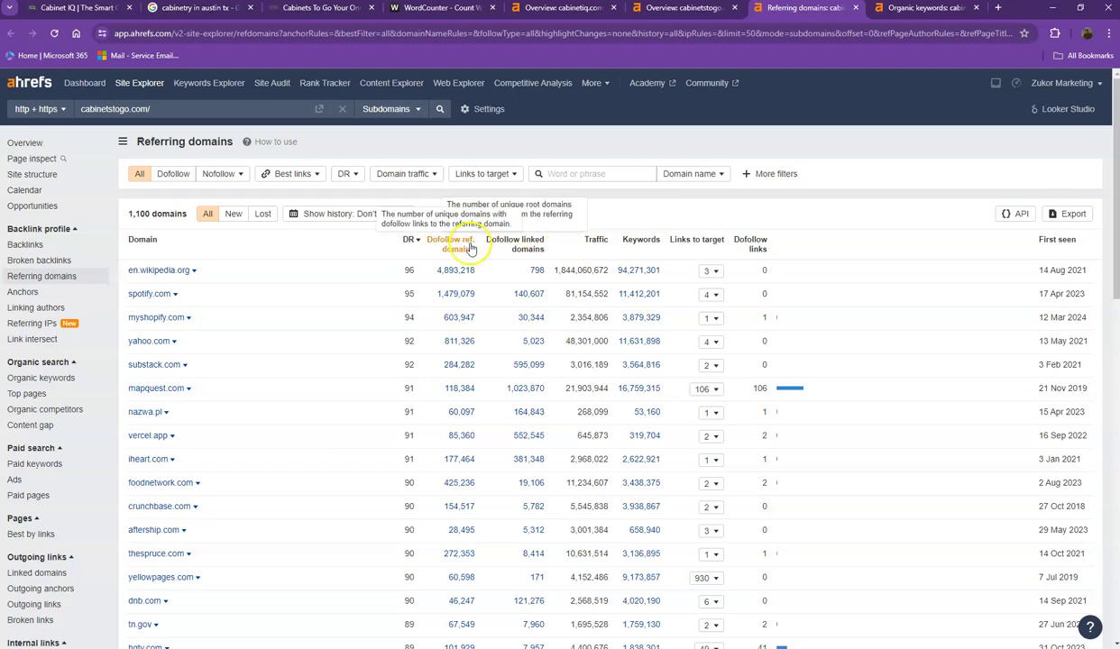
{"action": "scroll", "coordinate": [376, 259], "scroll_direction": "down", "scroll_amount": 2}
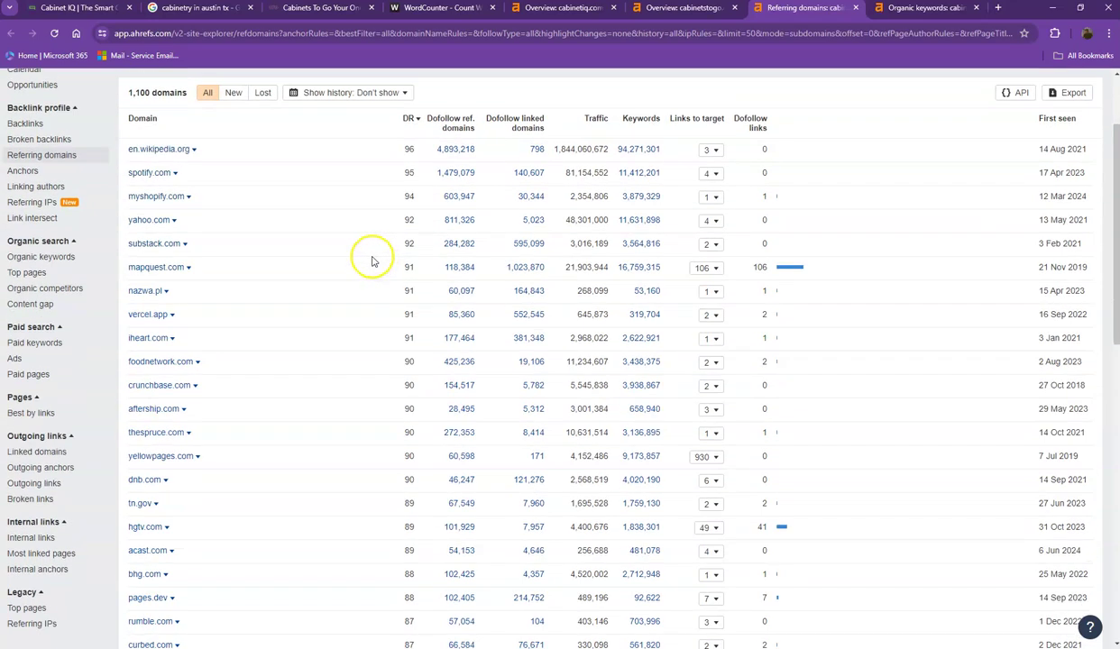
{"action": "scroll", "coordinate": [371, 261], "scroll_direction": "down", "scroll_amount": 4}
{"action": "scroll", "coordinate": [374, 265], "scroll_direction": "down", "scroll_amount": 9}
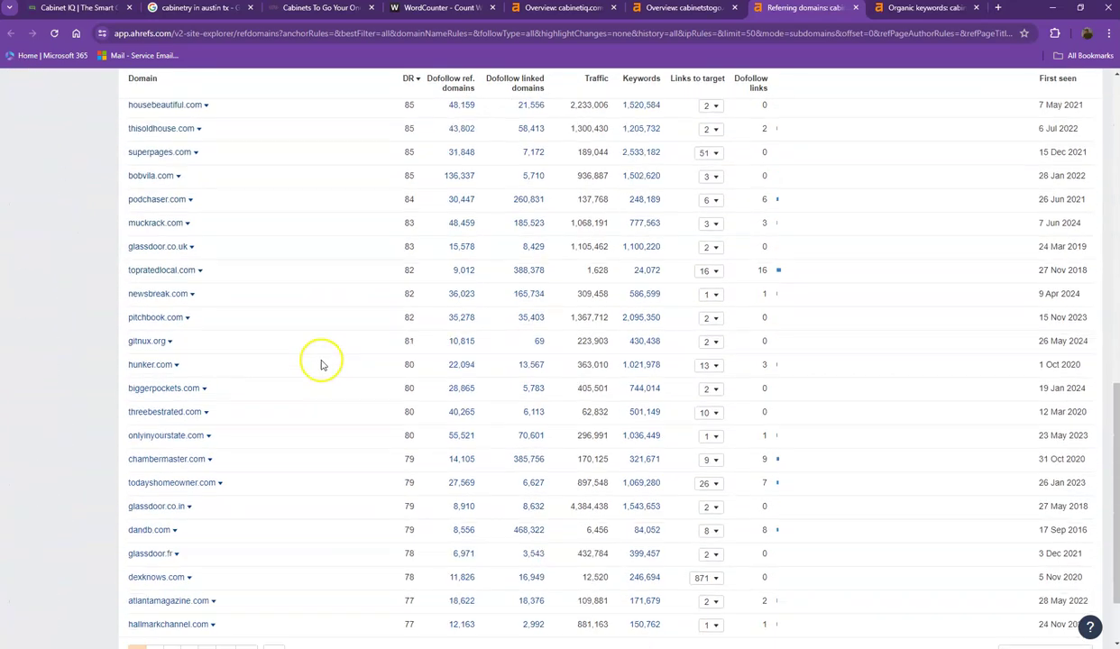
{"action": "left_click", "coordinate": [164, 561]}
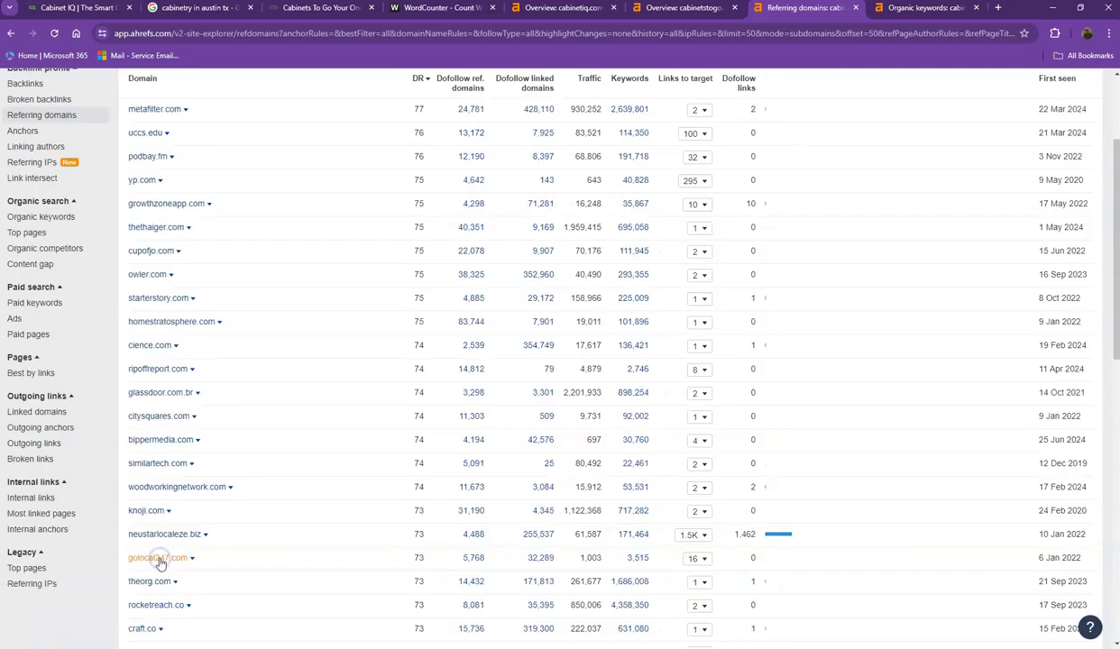
{"action": "scroll", "coordinate": [171, 558], "scroll_direction": "down", "scroll_amount": 8}
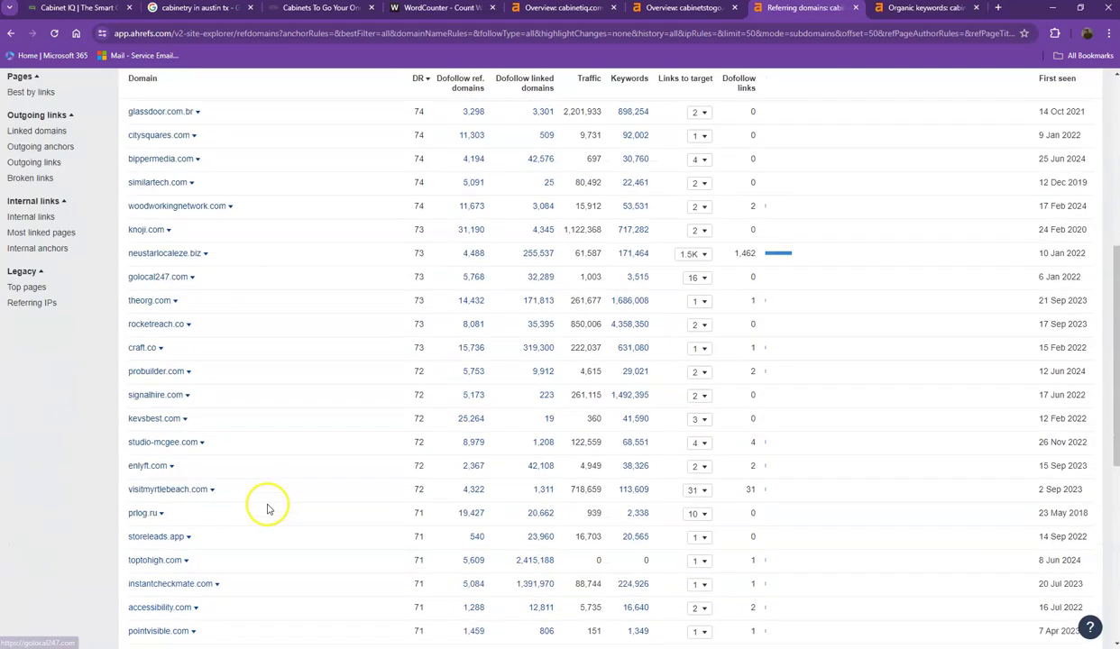
{"action": "left_click", "coordinate": [207, 559]}
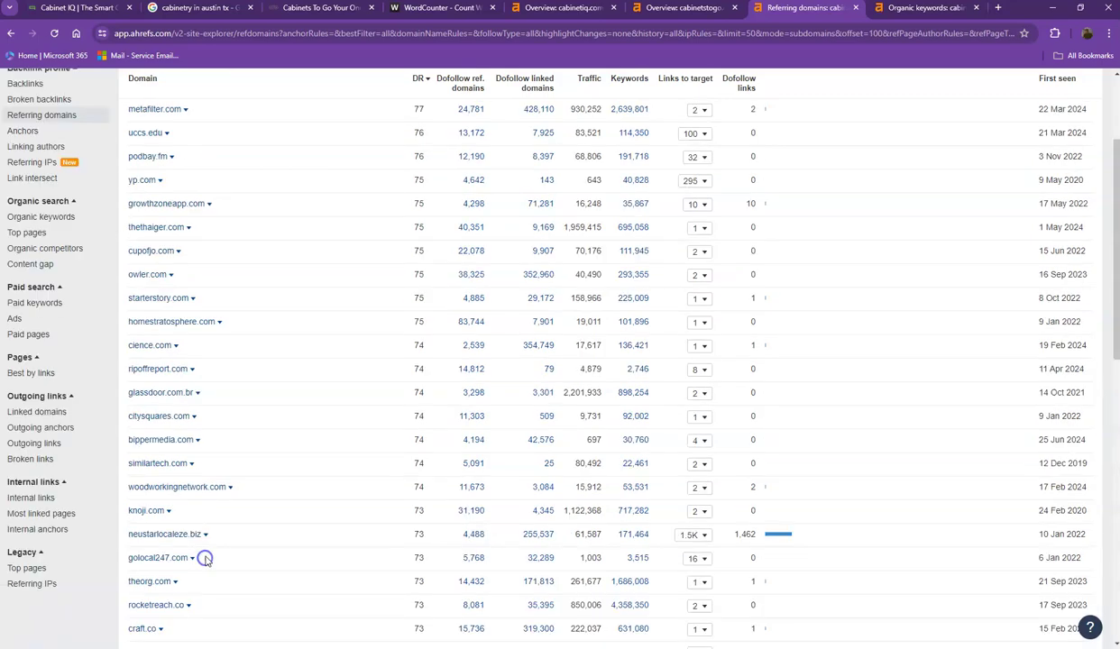
{"action": "scroll", "coordinate": [370, 411], "scroll_direction": "down", "scroll_amount": 6}
{"action": "scroll", "coordinate": [370, 411], "scroll_direction": "down", "scroll_amount": 2}
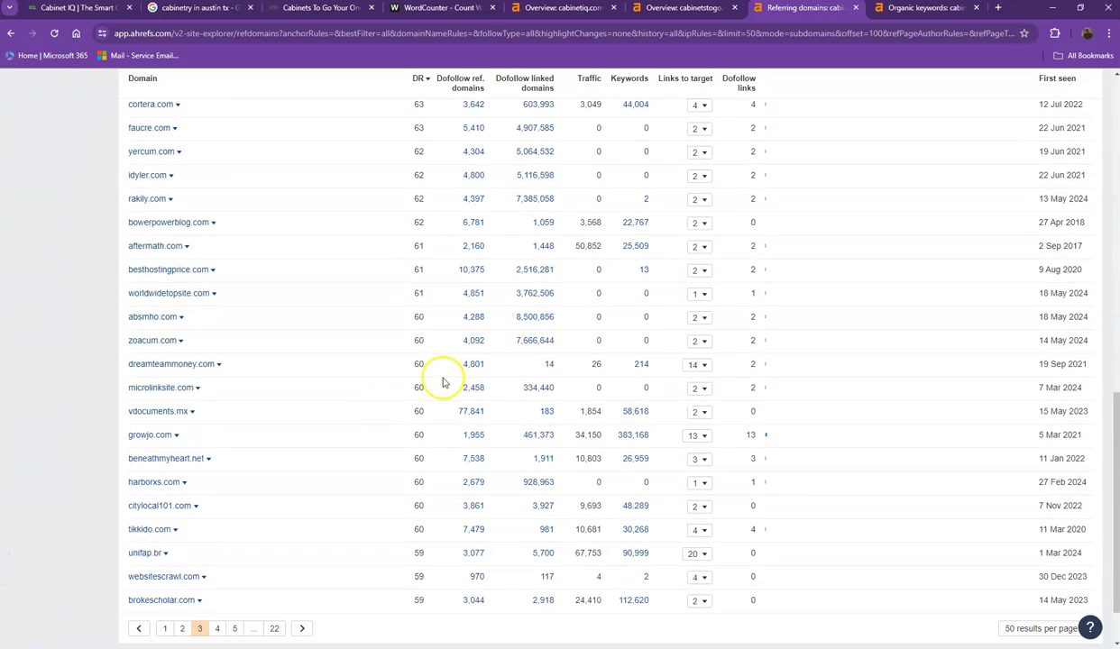
- Examine pages 1 to 4 of the cabinetstogo.com organic keywords report and close both report tabs
{"action": "left_click", "coordinate": [900, 9]}
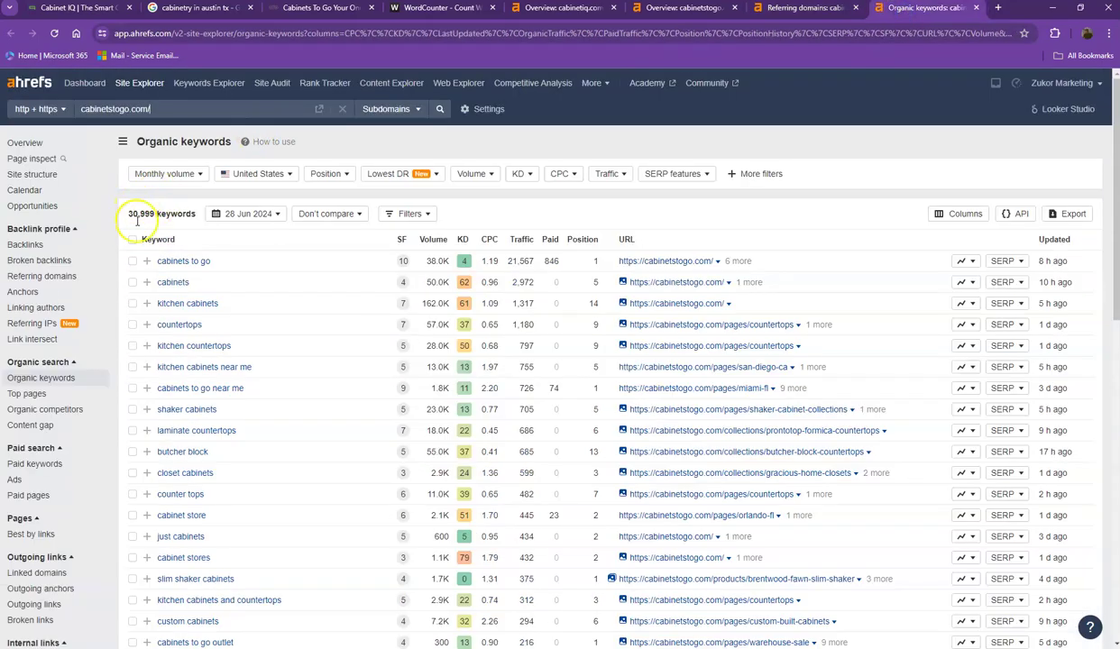
{"action": "scroll", "coordinate": [200, 320], "scroll_direction": "down", "scroll_amount": 5}
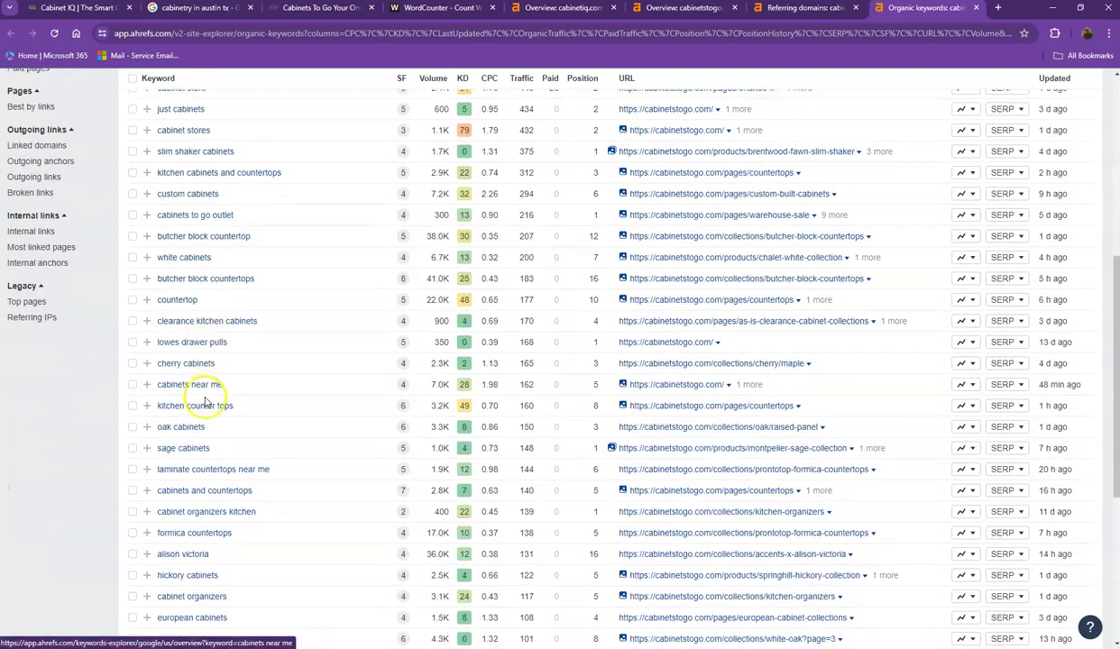
{"action": "scroll", "coordinate": [206, 401], "scroll_direction": "down", "scroll_amount": 4}
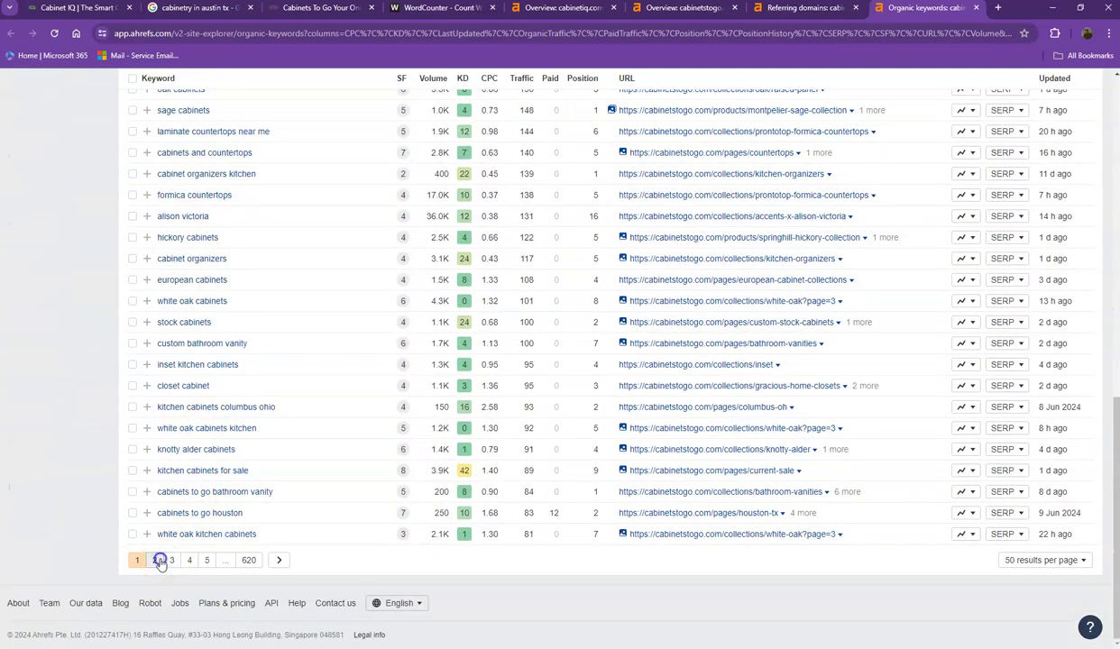
{"action": "left_click", "coordinate": [159, 561]}
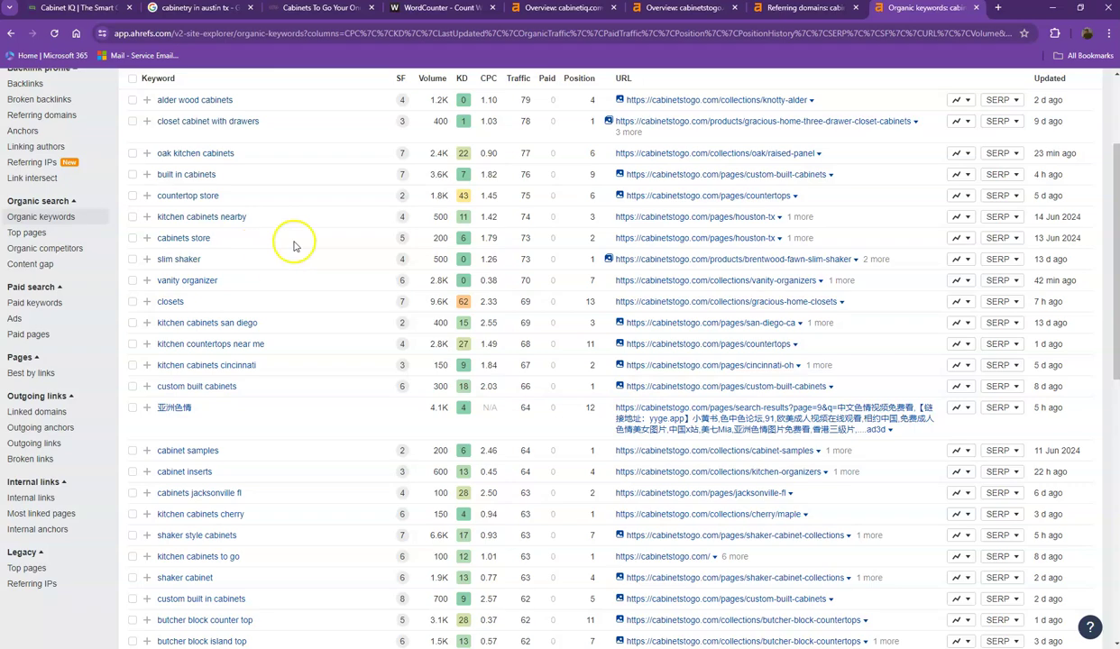
{"action": "scroll", "coordinate": [293, 245], "scroll_direction": "down", "scroll_amount": 4}
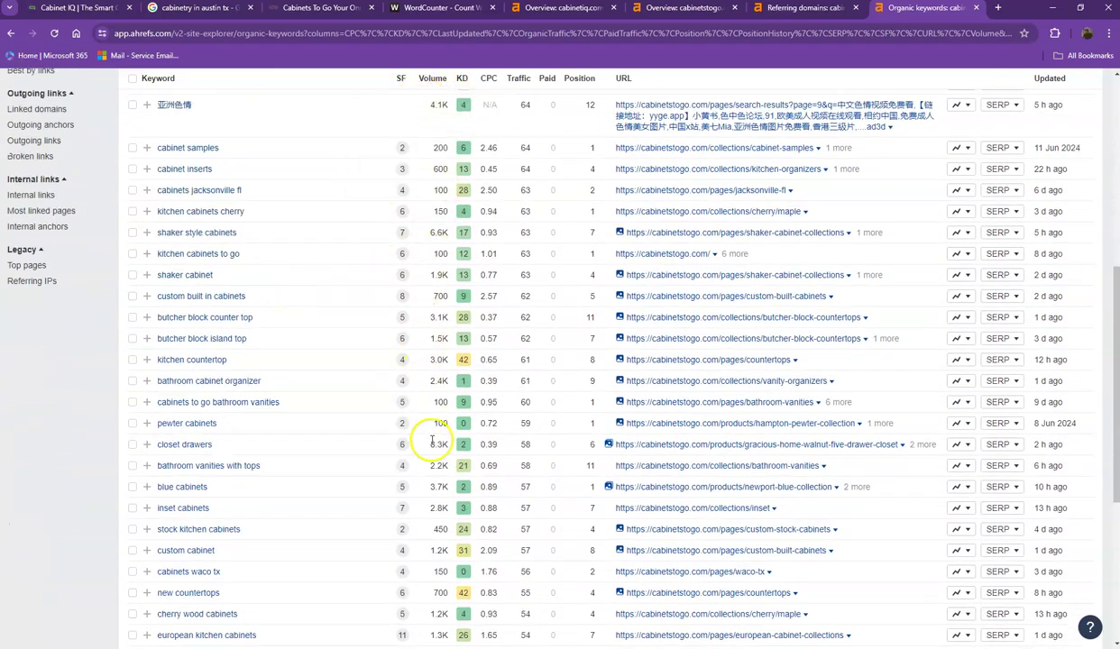
{"action": "scroll", "coordinate": [431, 440], "scroll_direction": "down", "scroll_amount": 4}
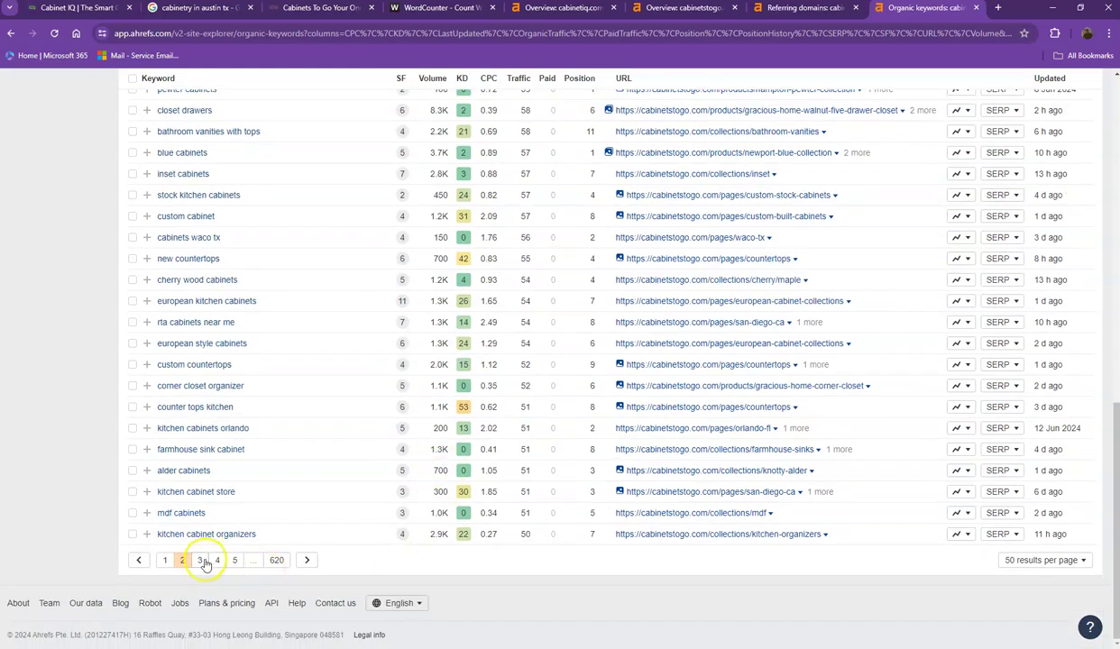
{"action": "left_click", "coordinate": [203, 561]}
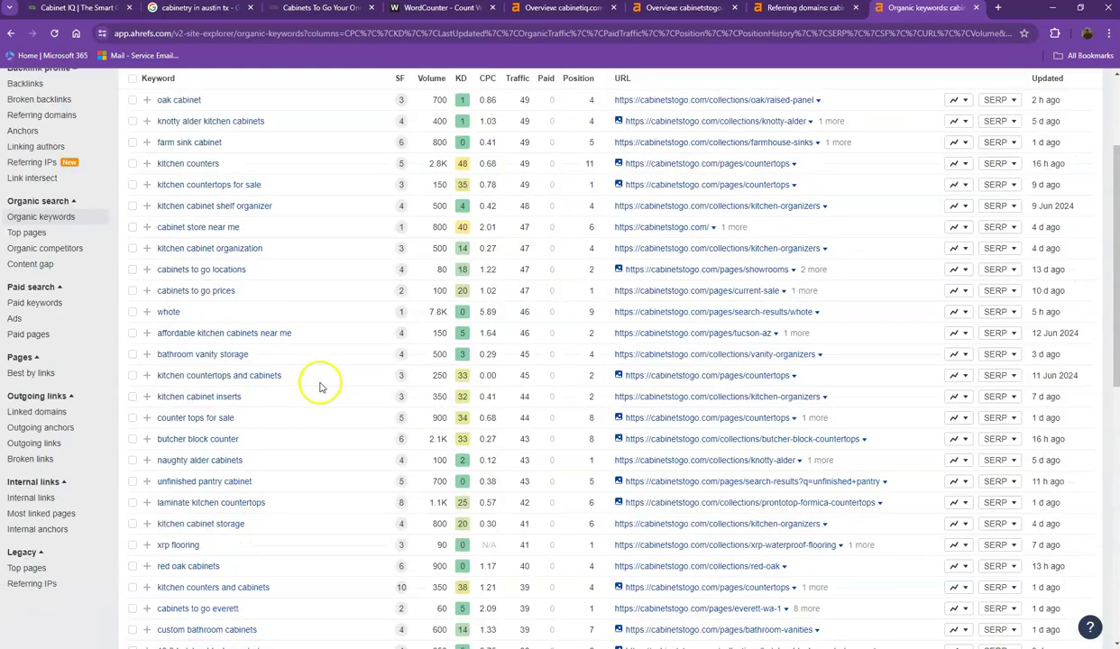
{"action": "scroll", "coordinate": [320, 378], "scroll_direction": "down", "scroll_amount": 7}
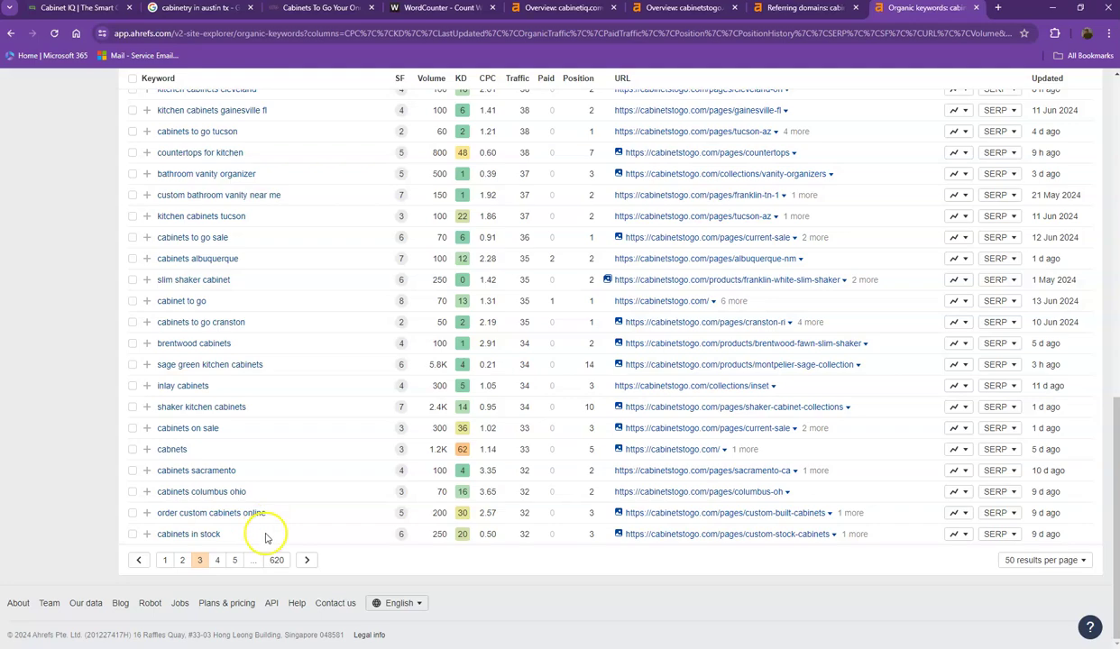
{"action": "left_click", "coordinate": [223, 561]}
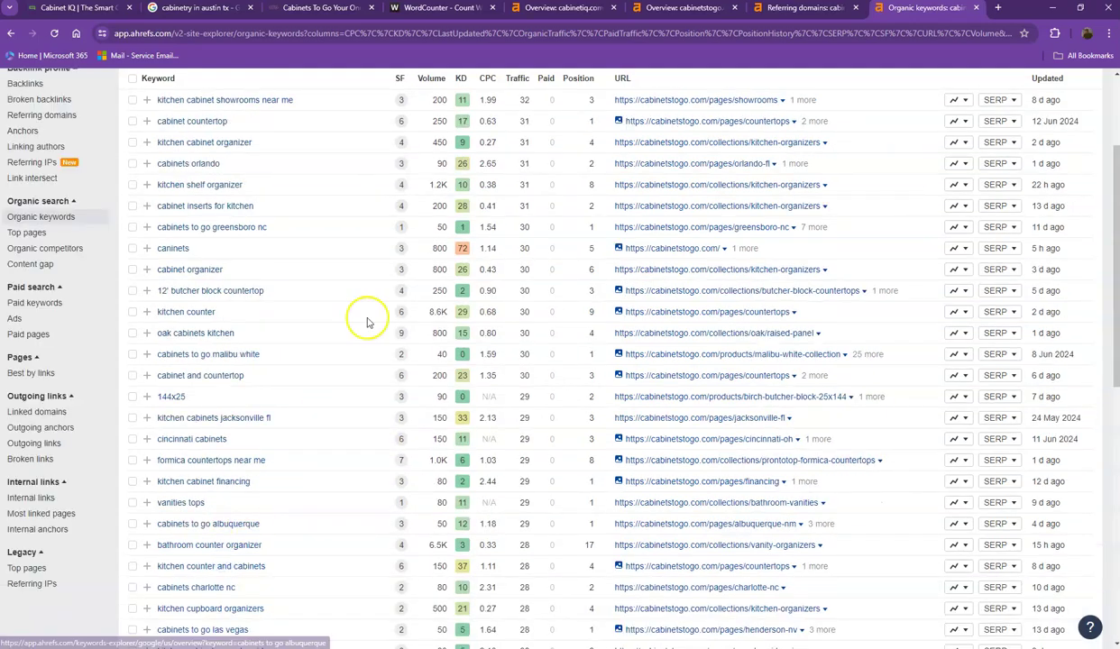
{"action": "scroll", "coordinate": [423, 307], "scroll_direction": "down", "scroll_amount": 8}
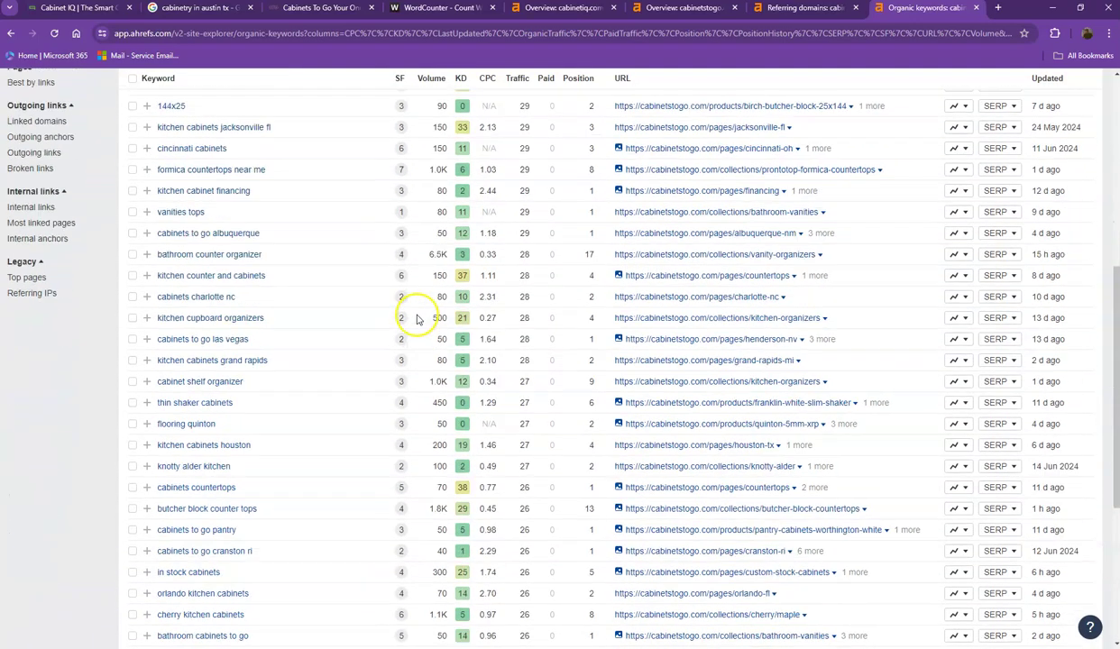
{"action": "left_click", "coordinate": [855, 8]}
{"action": "left_click", "coordinate": [855, 8]}
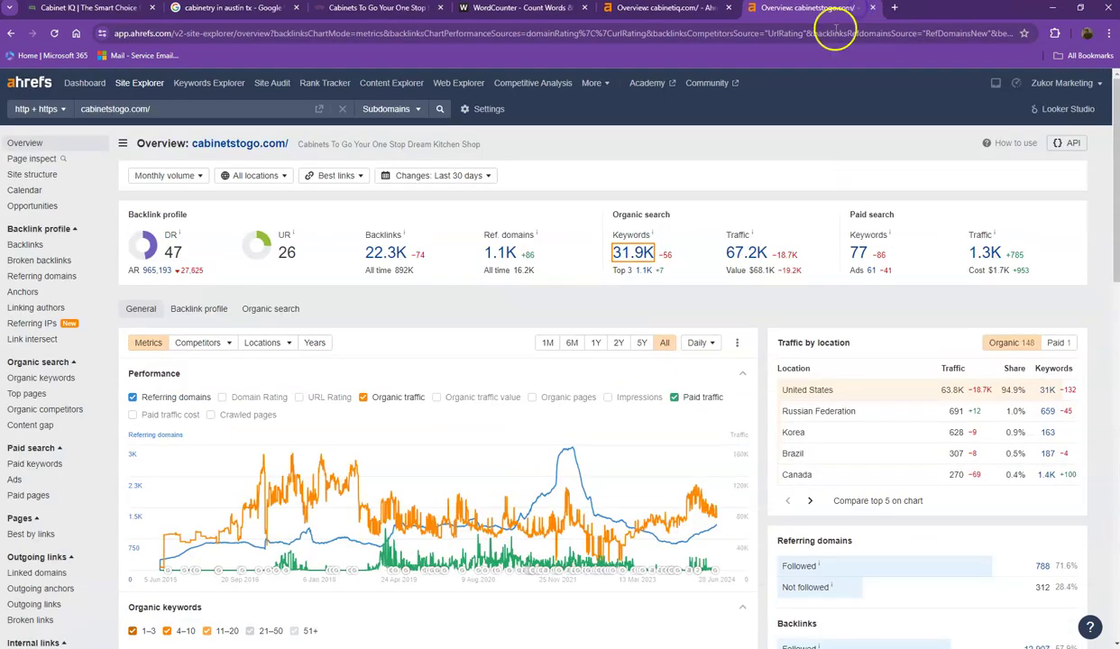
- Return to the Cabinet IQ home page and check the options offered for the intro kitchen photo and a gallery photo
{"action": "left_click", "coordinate": [126, 9]}
{"action": "scroll", "coordinate": [232, 265], "scroll_direction": "down", "scroll_amount": 5}
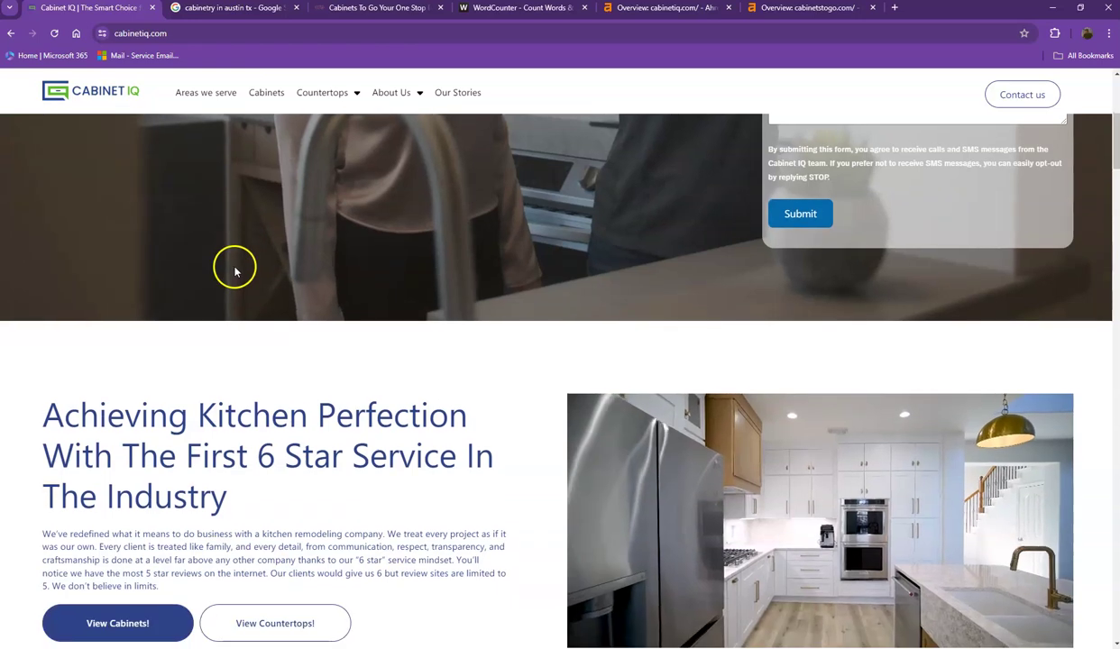
{"action": "right_click", "coordinate": [725, 270]}
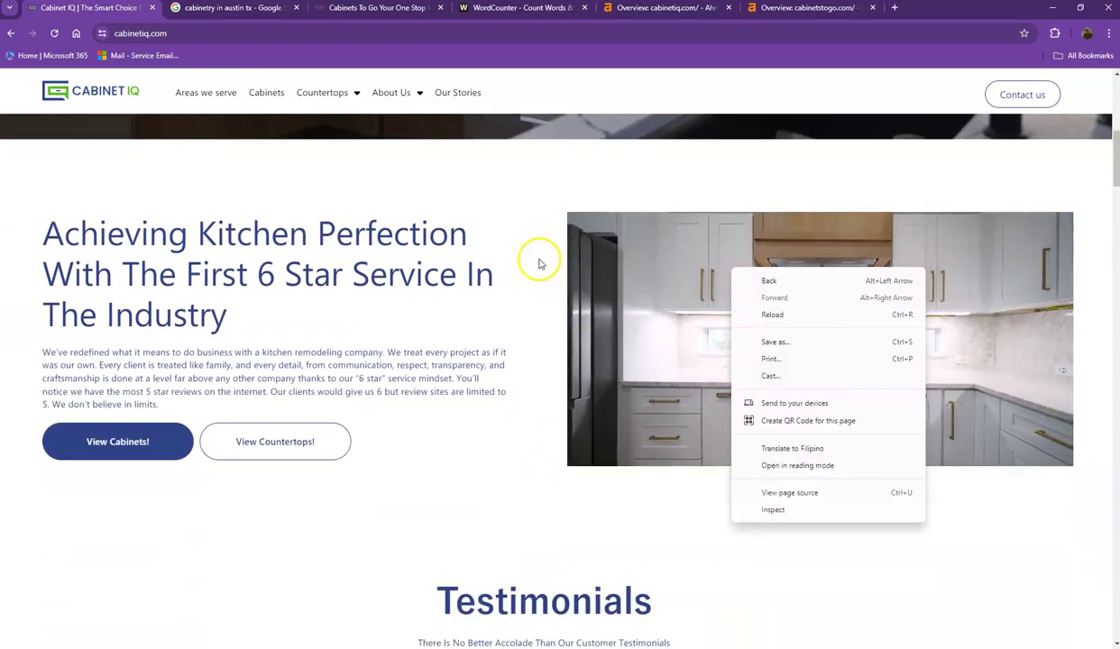
{"action": "left_click", "coordinate": [488, 186]}
{"action": "scroll", "coordinate": [531, 313], "scroll_direction": "down", "scroll_amount": 14}
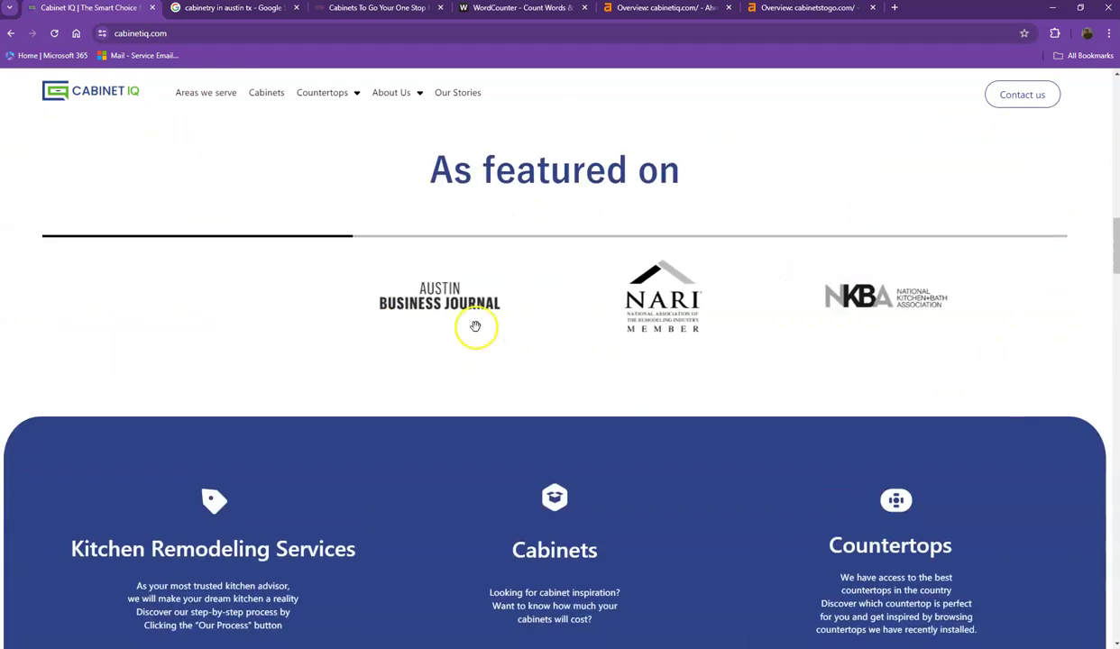
{"action": "scroll", "coordinate": [475, 333], "scroll_direction": "down", "scroll_amount": 10}
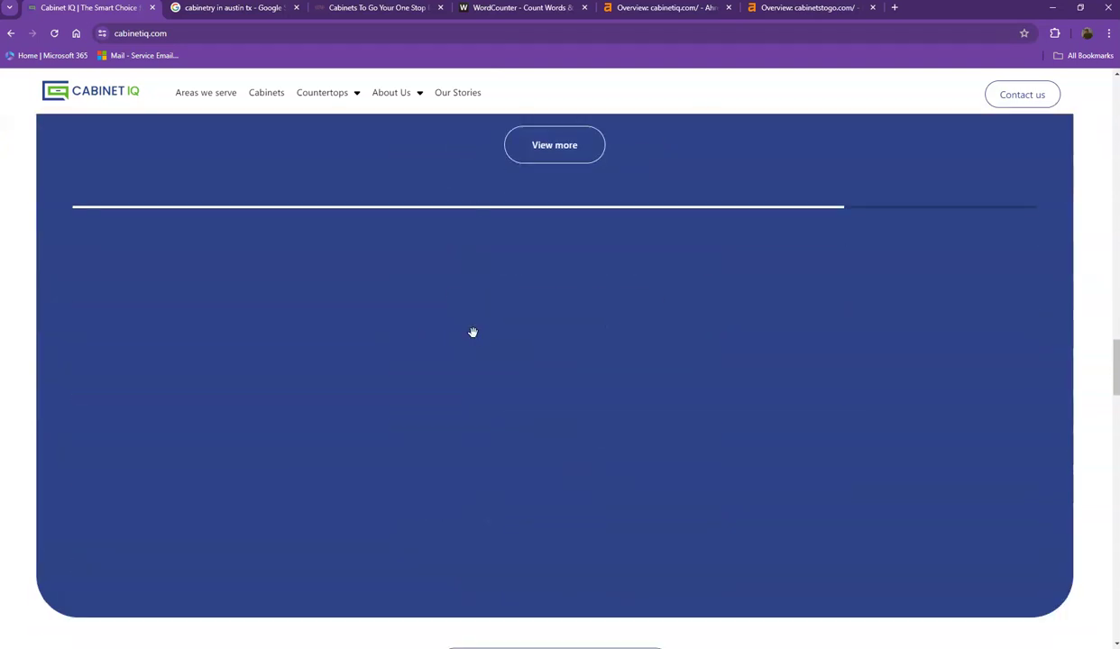
{"action": "right_click", "coordinate": [261, 311]}
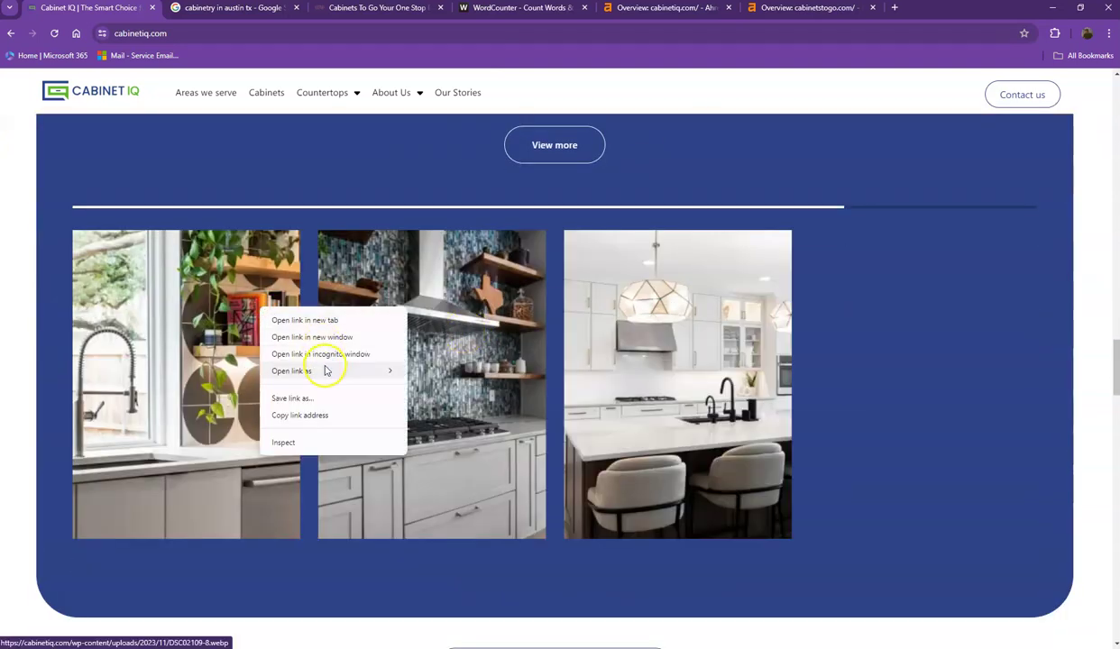
{"action": "left_click", "coordinate": [27, 302]}
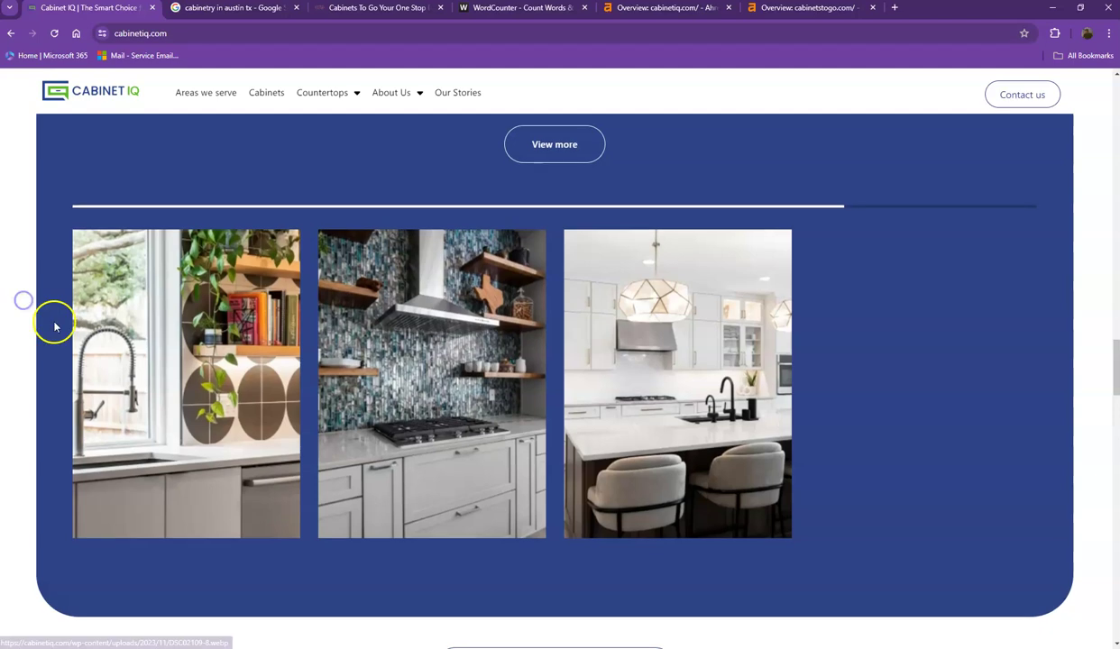
- Examine the 2023 Project Highlights image, the Learn From the Pros articles and the dream kitchen contact form on the home page
{"action": "scroll", "coordinate": [66, 331], "scroll_direction": "down", "scroll_amount": 3}
{"action": "scroll", "coordinate": [66, 330], "scroll_direction": "down", "scroll_amount": 7}
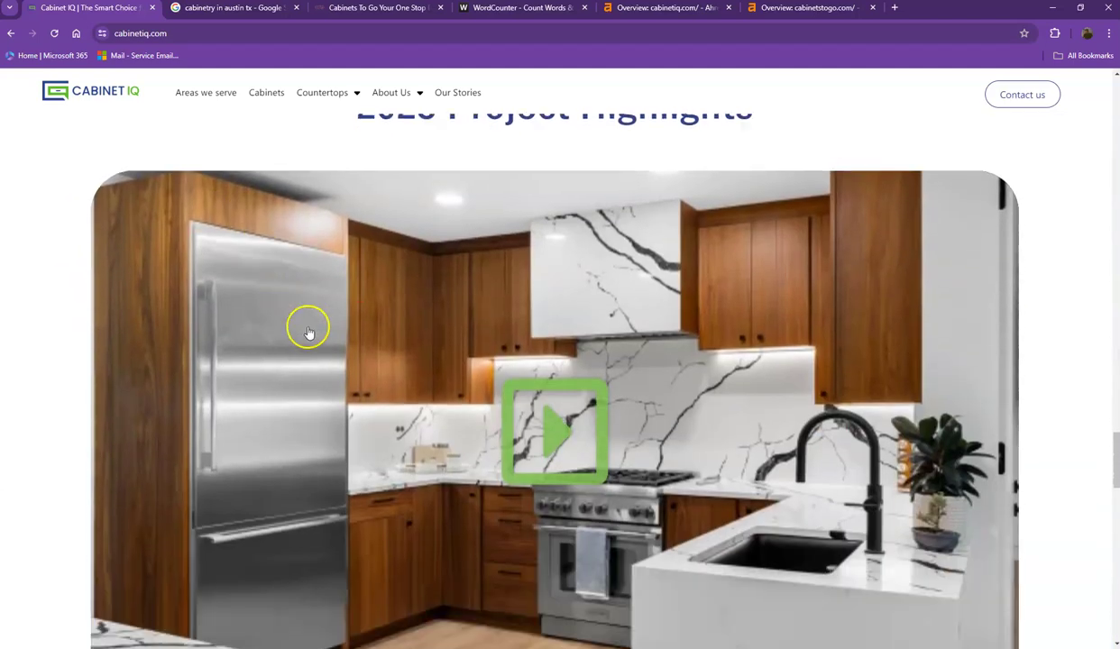
{"action": "right_click", "coordinate": [363, 308]}
{"action": "left_click", "coordinate": [58, 254]}
{"action": "scroll", "coordinate": [64, 266], "scroll_direction": "down", "scroll_amount": 5}
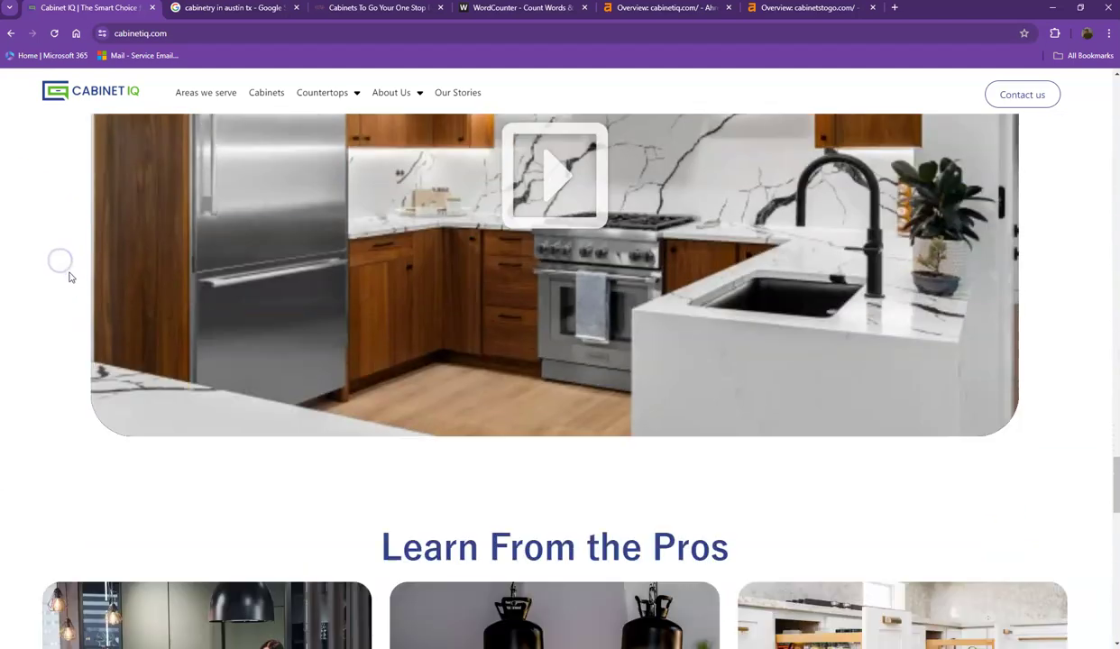
{"action": "scroll", "coordinate": [73, 273], "scroll_direction": "down", "scroll_amount": 2}
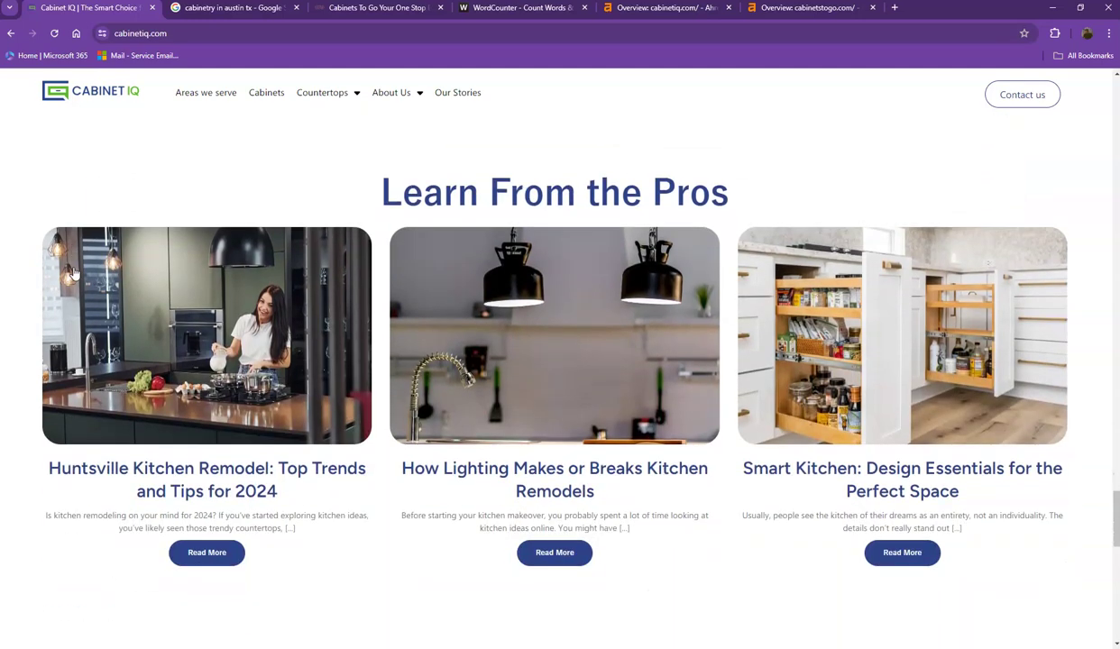
{"action": "scroll", "coordinate": [153, 250], "scroll_direction": "down", "scroll_amount": 6}
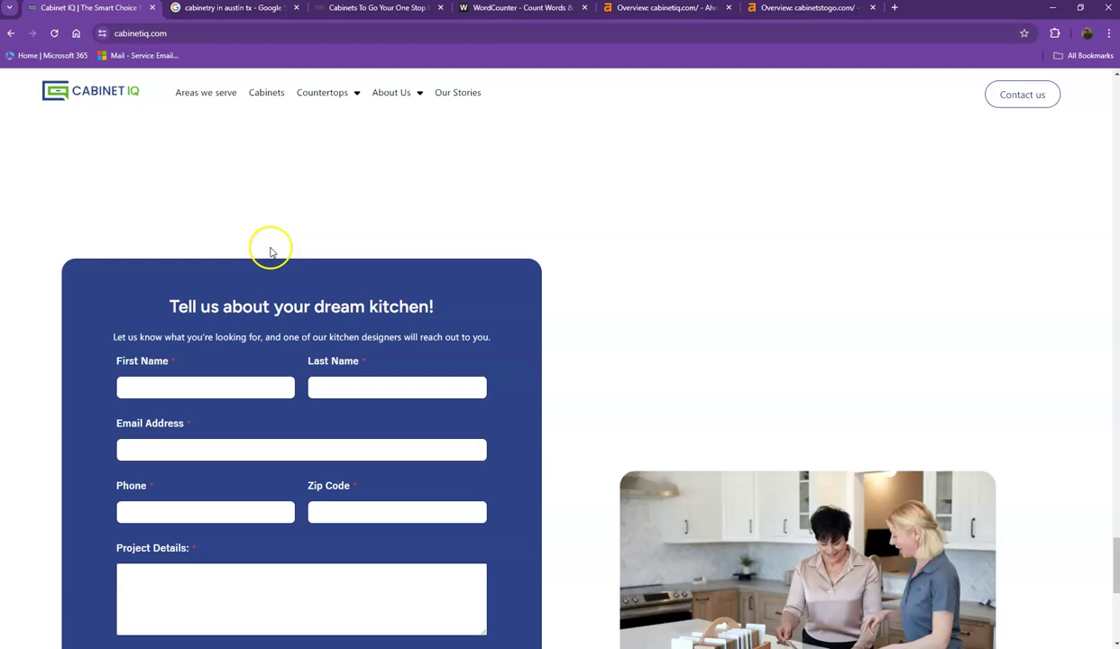
{"action": "scroll", "coordinate": [275, 251], "scroll_direction": "up", "scroll_amount": 4}
- Examine the organic listings and the Places listings in the Google results for "cabinetry in austin tx"
{"action": "left_click", "coordinate": [227, 8]}
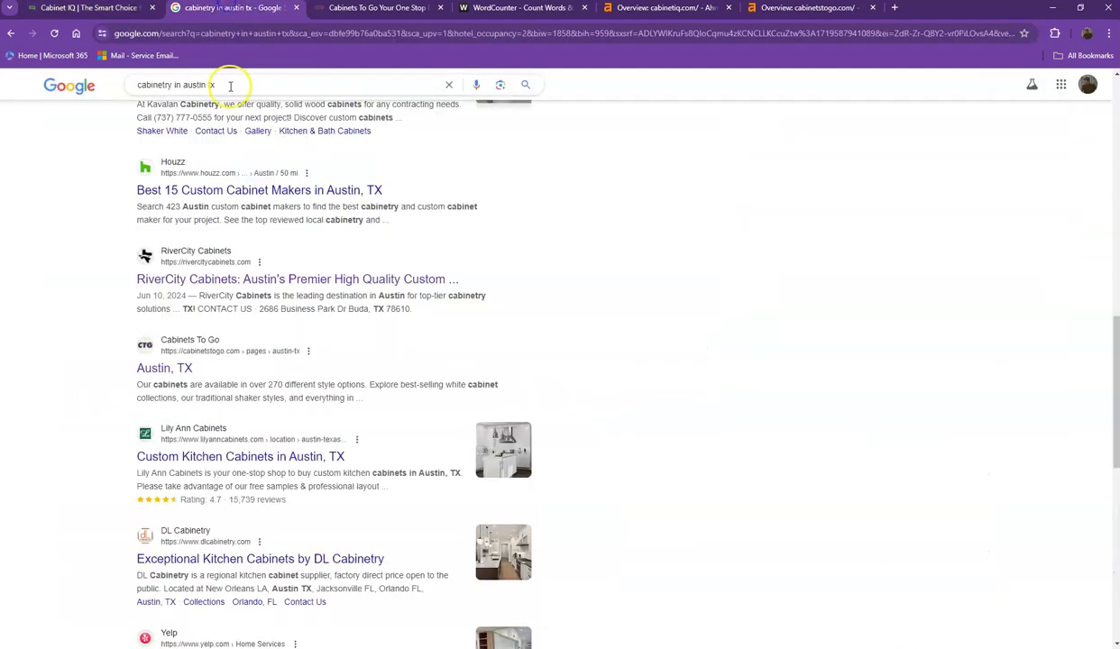
{"action": "scroll", "coordinate": [181, 252], "scroll_direction": "up", "scroll_amount": 2}
{"action": "left_click_drag", "start_coordinate": [116, 278], "coordinate": [248, 292]}
{"action": "left_click", "coordinate": [115, 276]}
{"action": "scroll", "coordinate": [110, 290], "scroll_direction": "down", "scroll_amount": 1}
{"action": "scroll", "coordinate": [109, 290], "scroll_direction": "down", "scroll_amount": 5}
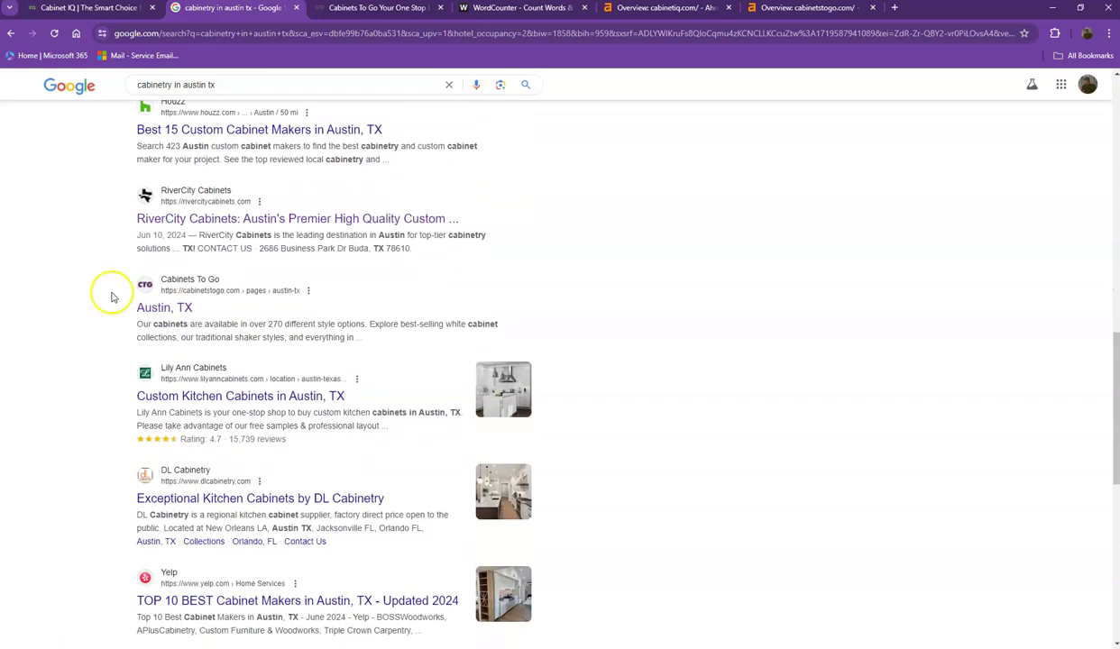
{"action": "left_click_drag", "start_coordinate": [121, 379], "coordinate": [277, 395]}
{"action": "left_click", "coordinate": [119, 323]}
{"action": "scroll", "coordinate": [107, 328], "scroll_direction": "up", "scroll_amount": 1}
{"action": "scroll", "coordinate": [108, 329], "scroll_direction": "up", "scroll_amount": 14}
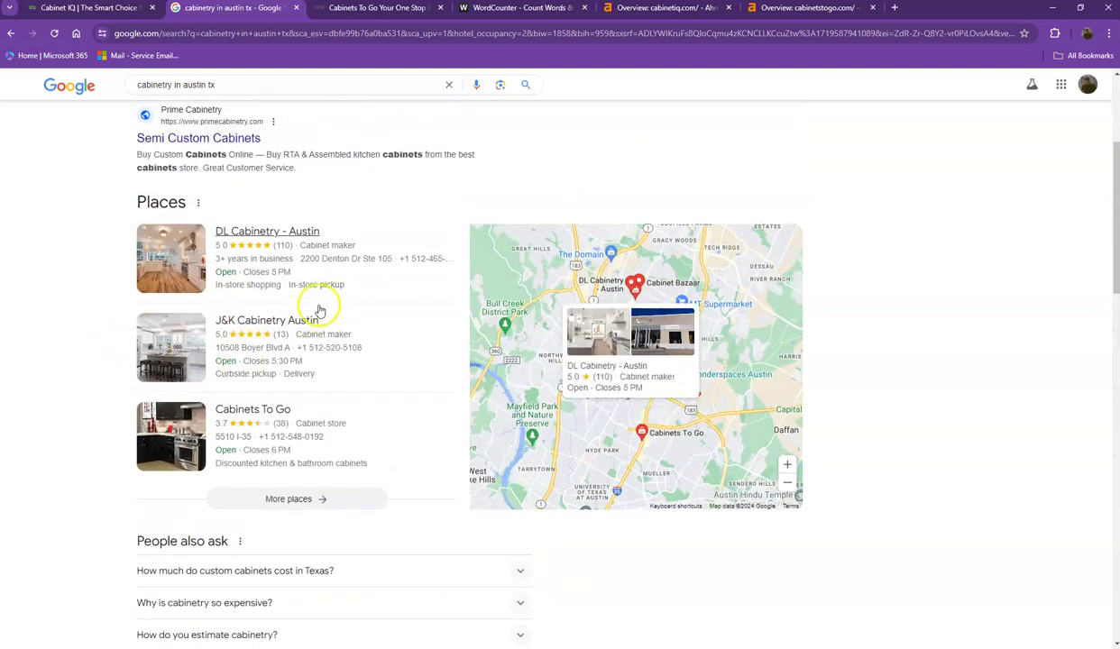
- Go back to the Cabinet IQ home page and review the 2023 Project Highlights and 2024 Kitchen Giveaway sections
{"action": "left_click", "coordinate": [101, 9]}
{"action": "scroll", "coordinate": [113, 275], "scroll_direction": "up", "scroll_amount": 10}
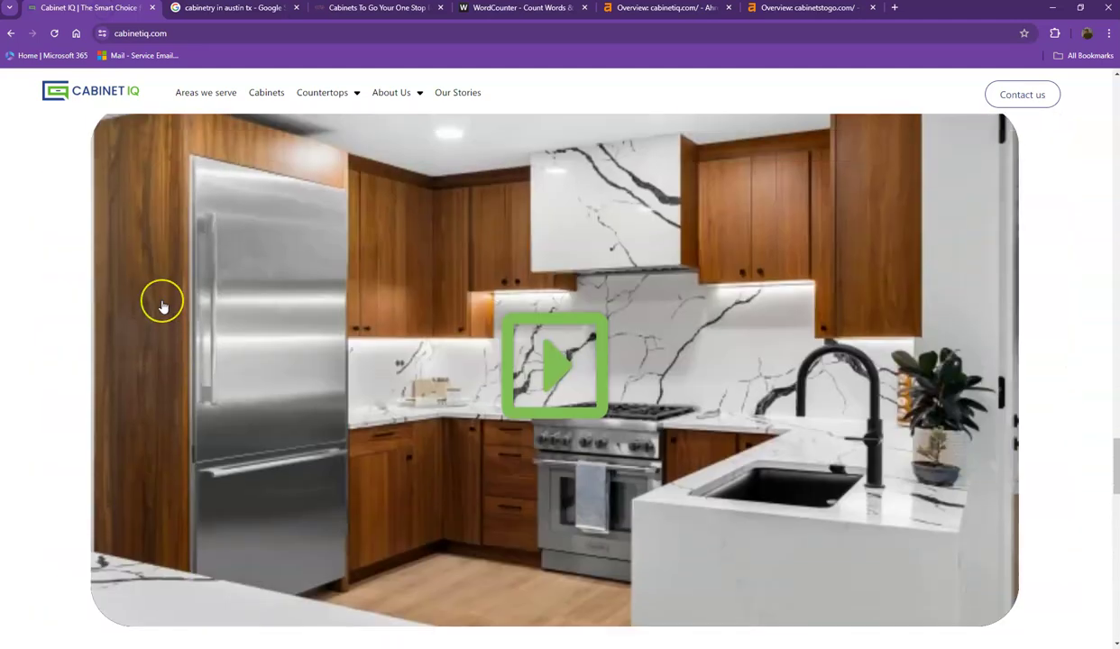
{"action": "scroll", "coordinate": [163, 307], "scroll_direction": "up", "scroll_amount": 2}
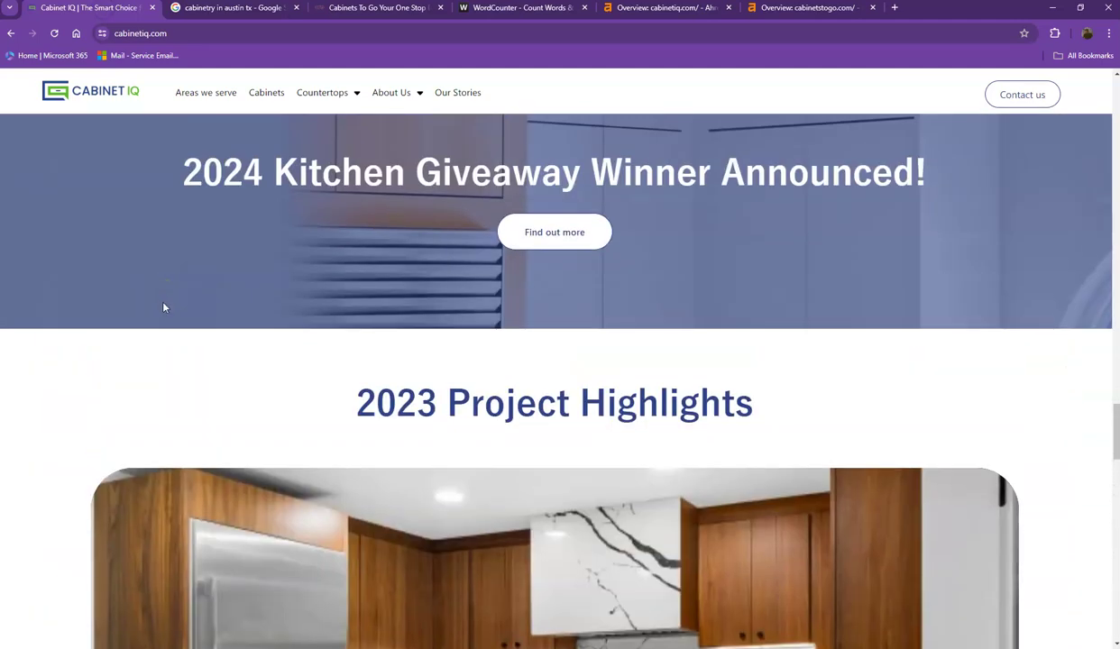